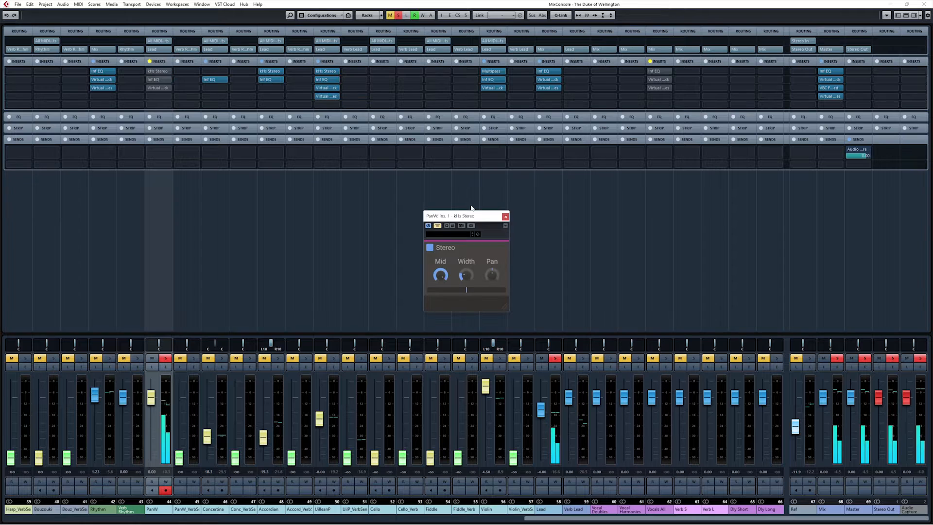
Take the kHs Stereo insert on the PanW channel out of bypass and set its Width to 4%.
left_click(438, 227)
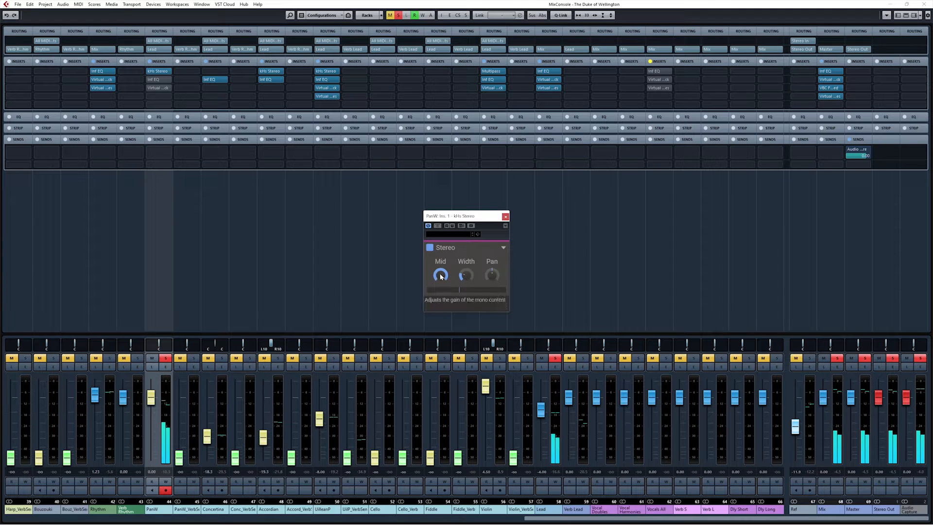
left_click(463, 279)
left_click_drag(466, 220, 464, 225)
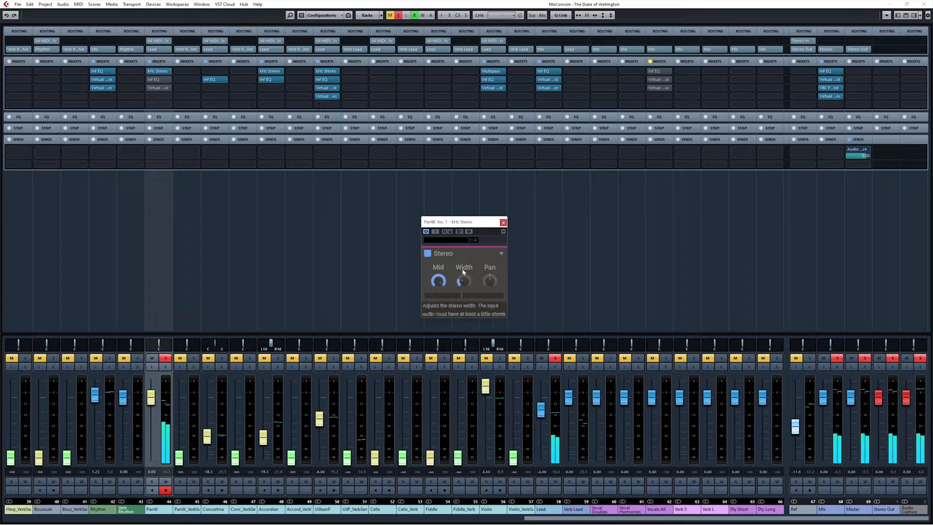
left_click_drag(462, 284, 462, 291)
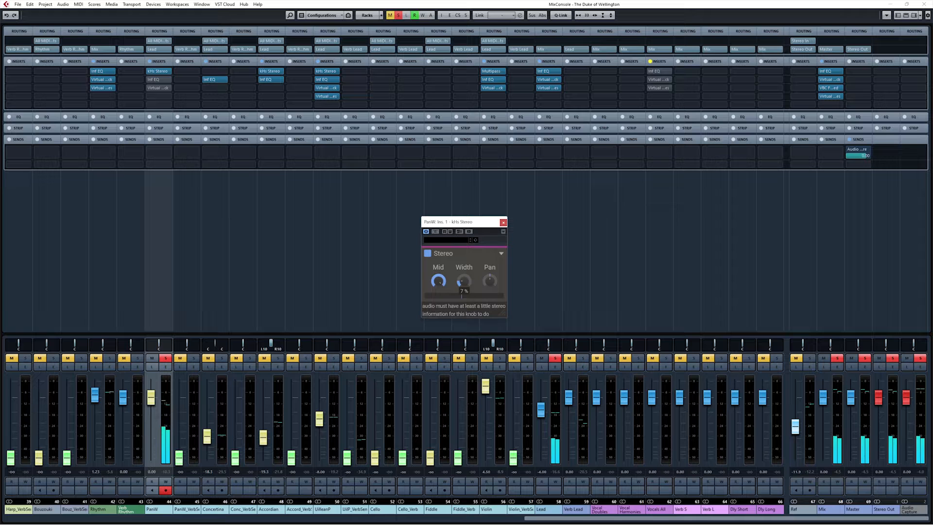
double_click(463, 282)
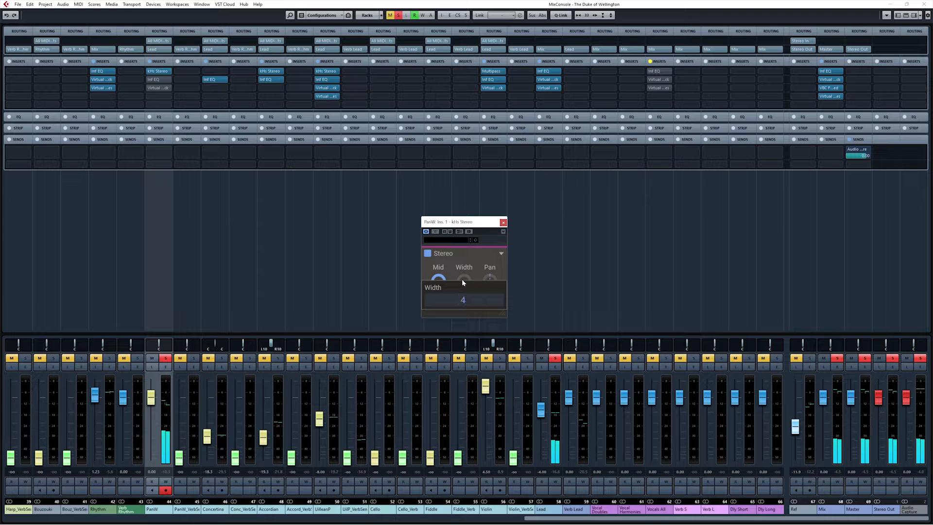
key("Return")
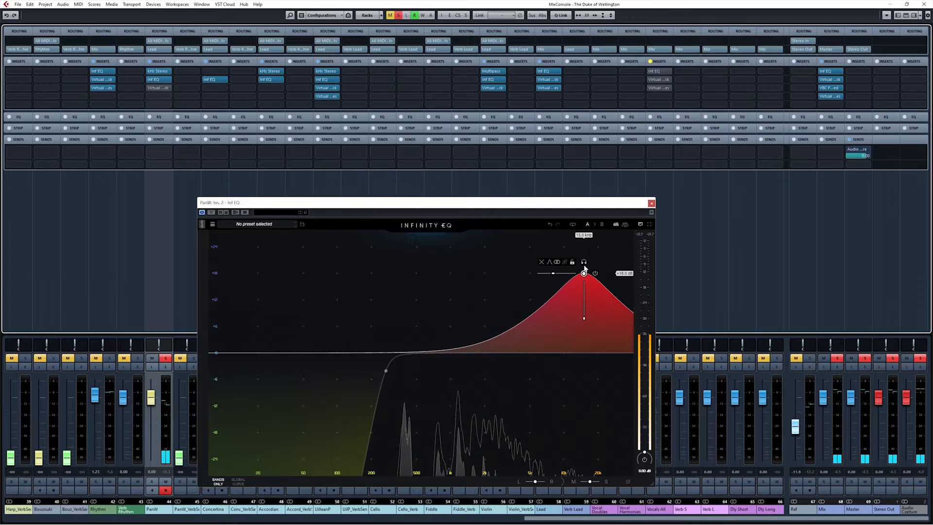
Audition the 15 kHz band of PanW's Infinity EQ in solo, restore all bands, and close the EQ window.
left_click(584, 263)
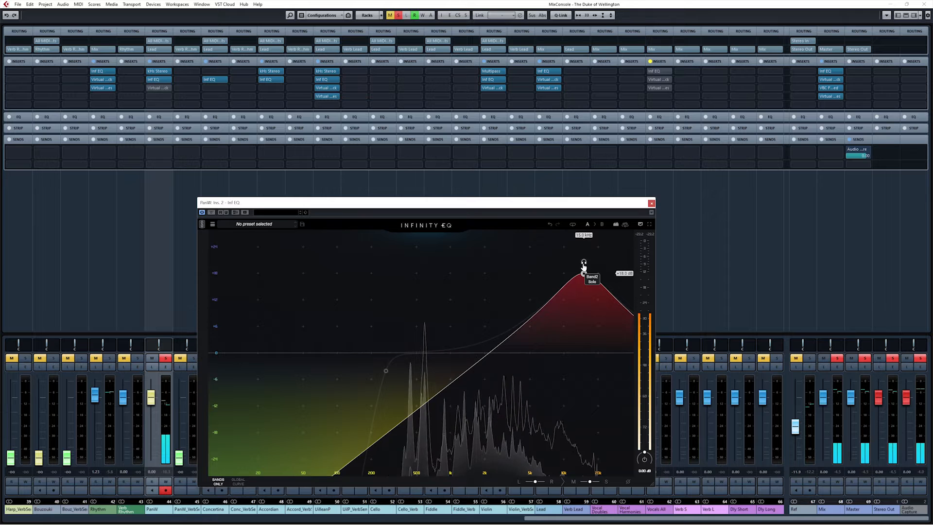
left_click(584, 263)
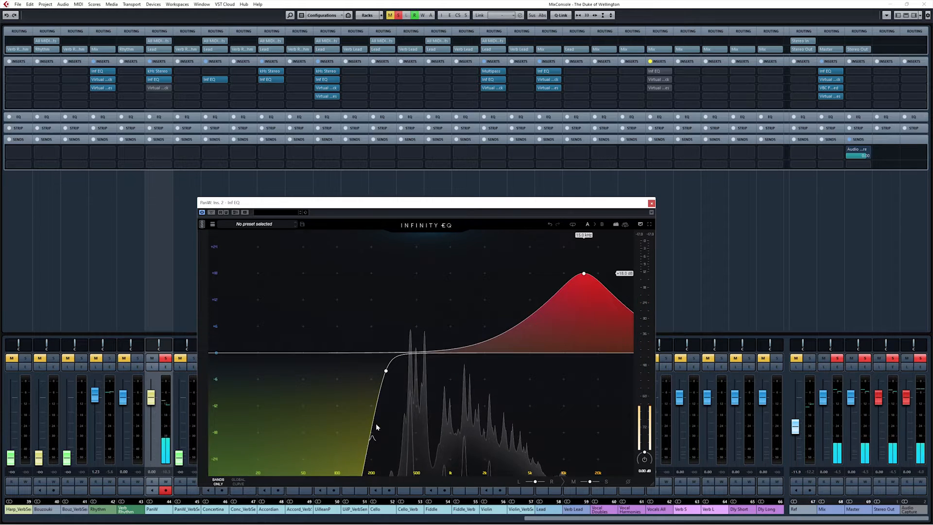
left_click(651, 203)
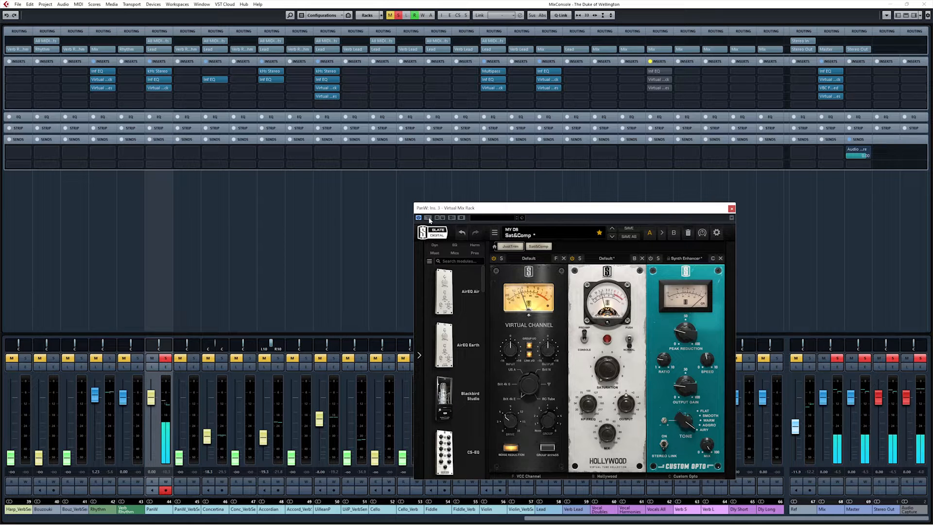
Compare PanW's sound with the Virtual Mix Rack bypassed and active, and examine its Hollywood saturation module.
left_click(429, 219)
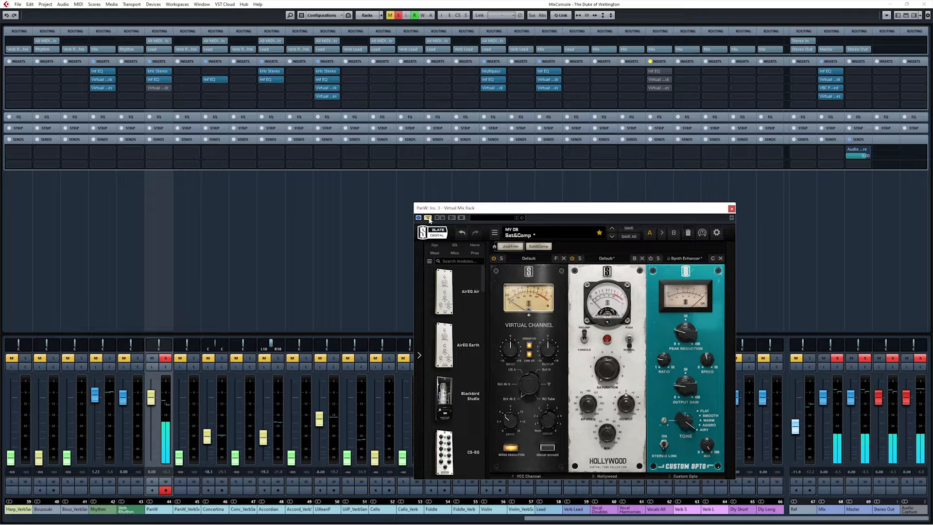
left_click(427, 219)
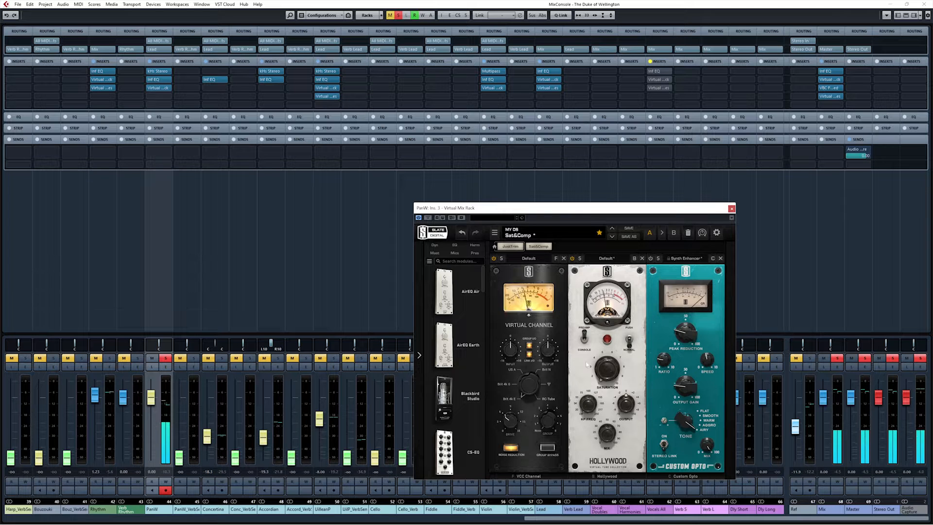
mouse_move(600, 374)
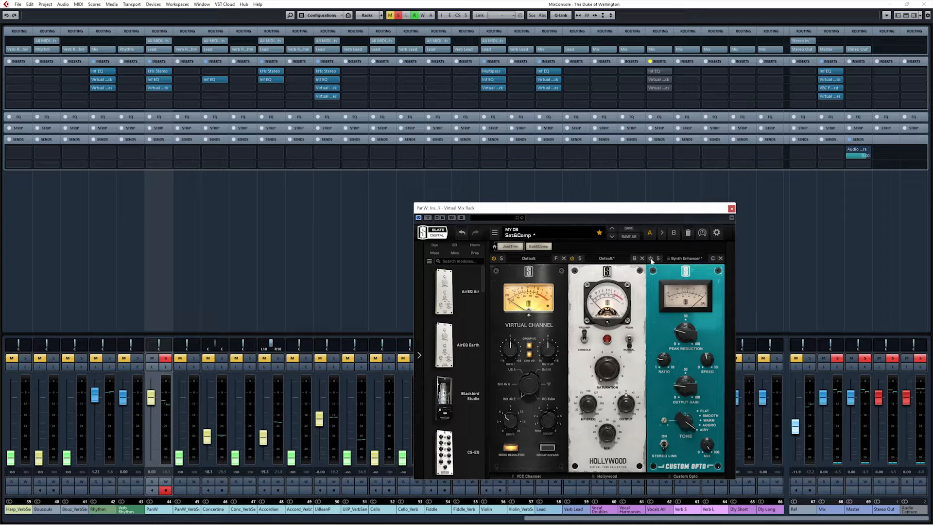
During playback, enable the Custom Opto compressor in PanW's Virtual Mix Rack, review its presets and Peak Reduction setting, and close the rack.
key("space")
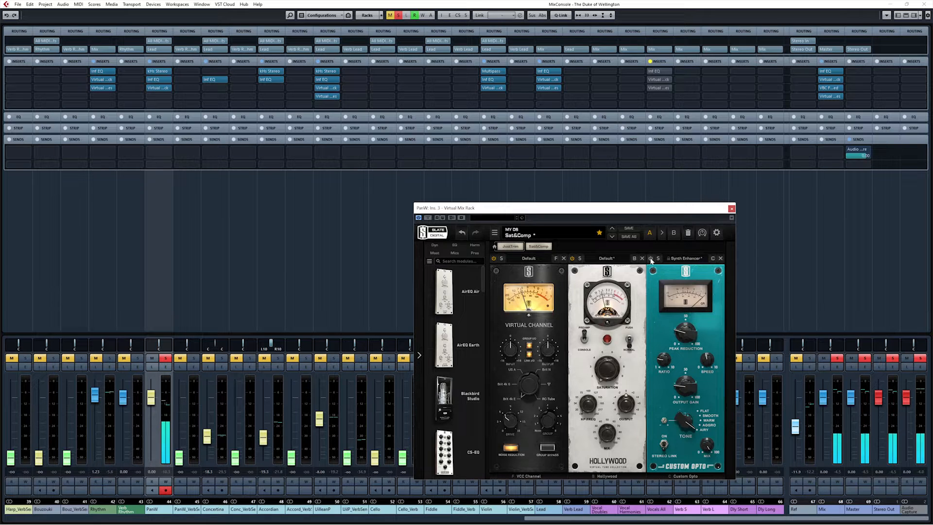
left_click(651, 258)
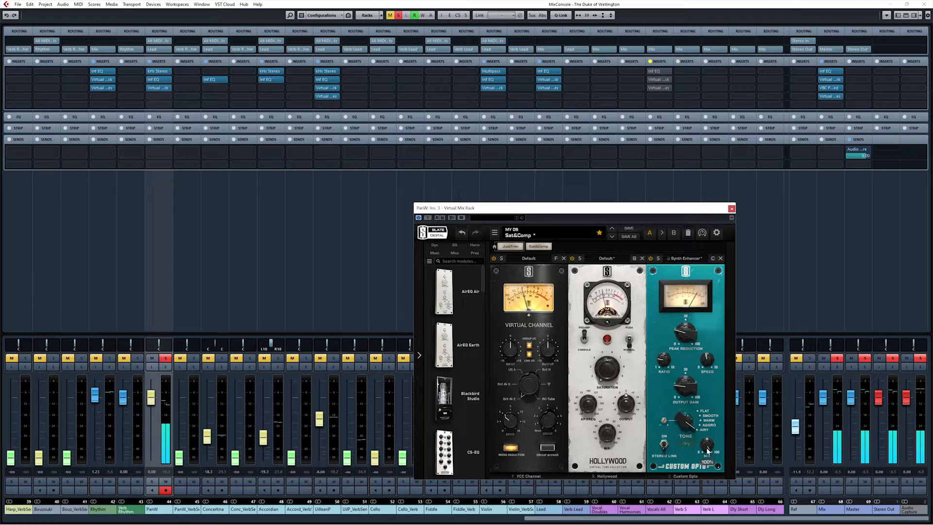
left_click(685, 258)
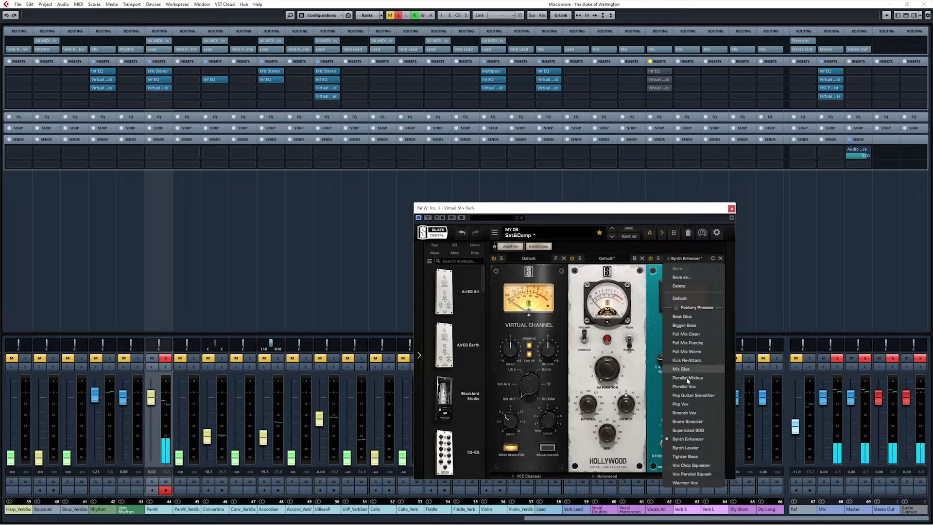
left_click(659, 351)
mouse_move(686, 335)
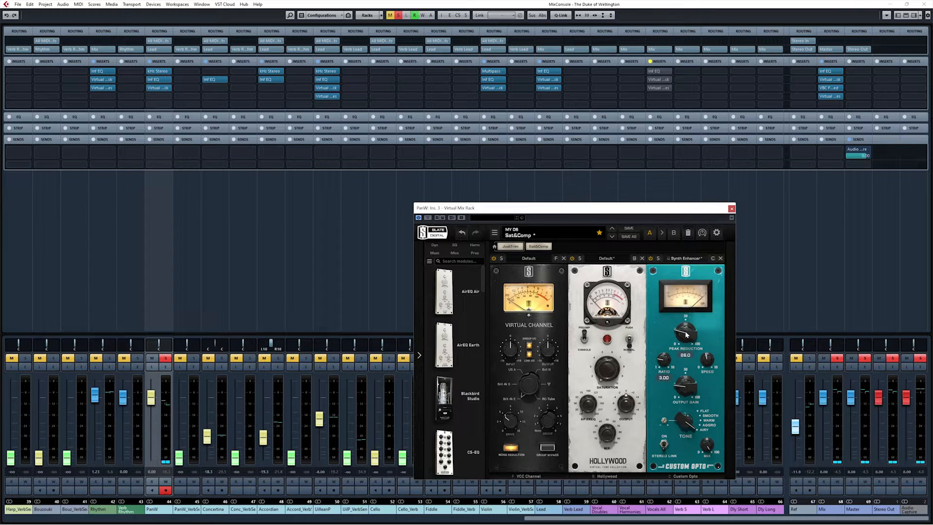
left_click(732, 208)
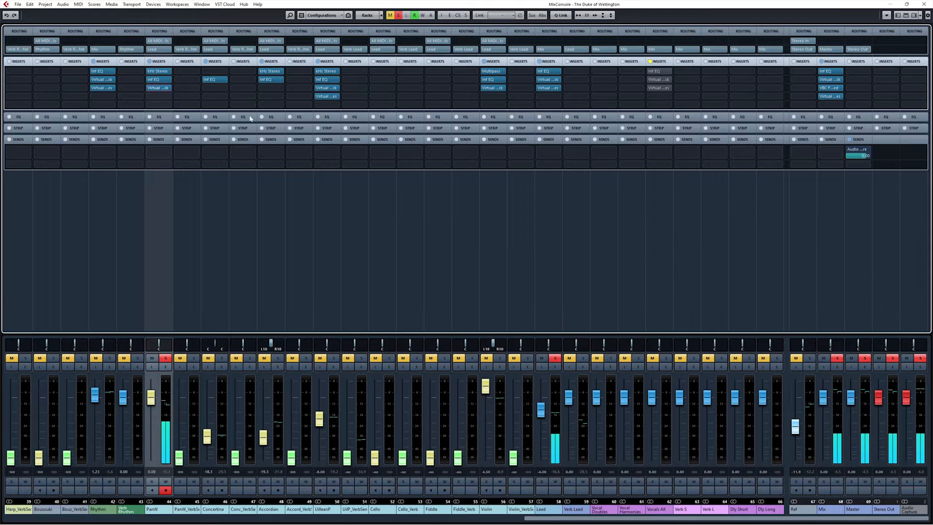
Compare the soloed PanW channel with all its inserts bypassed and active, and end the solo.
left_click(150, 62)
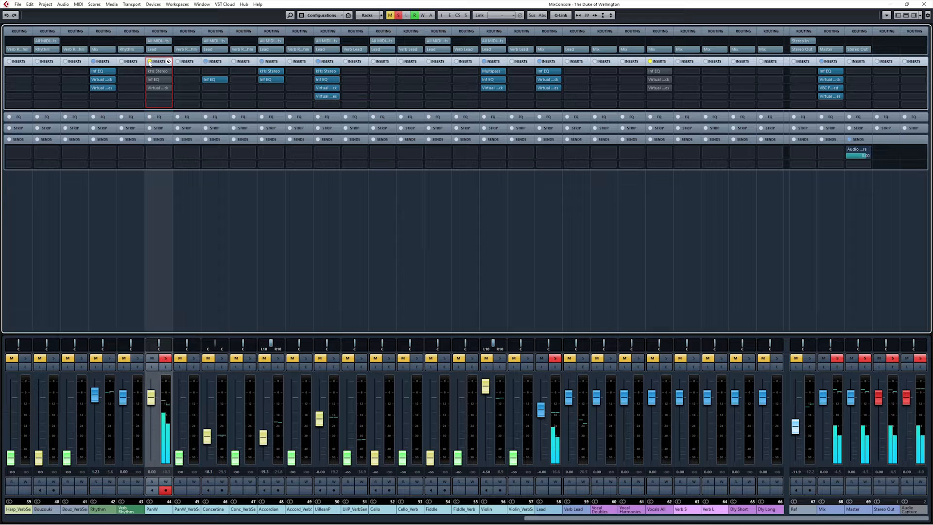
left_click(151, 62)
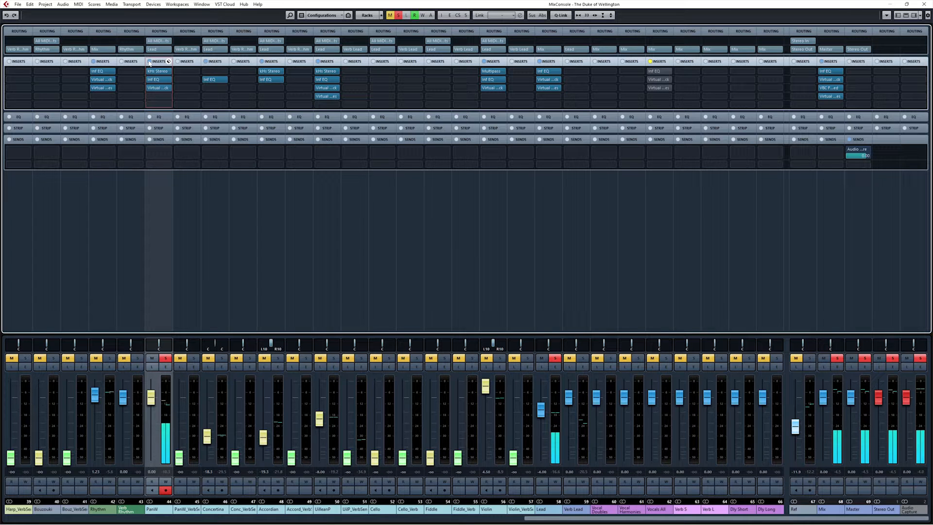
key("s")
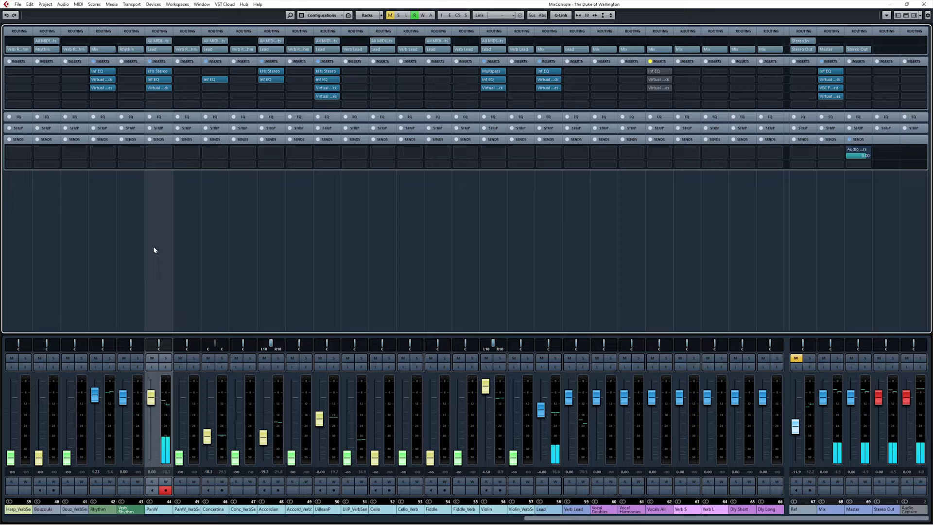
Compare the full mix with PanW's Infinity EQ and Virtual Mix Rack inserts bypassed and active.
left_click(149, 88)
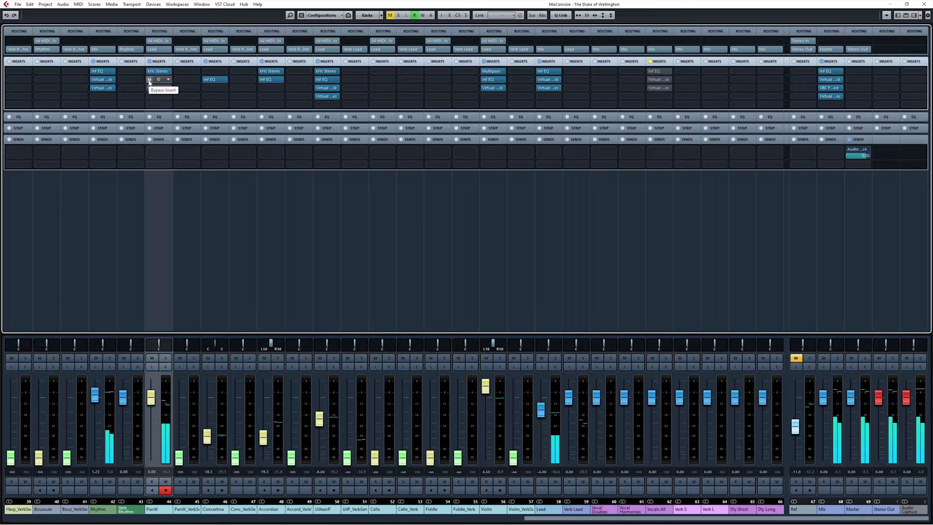
left_click(149, 88)
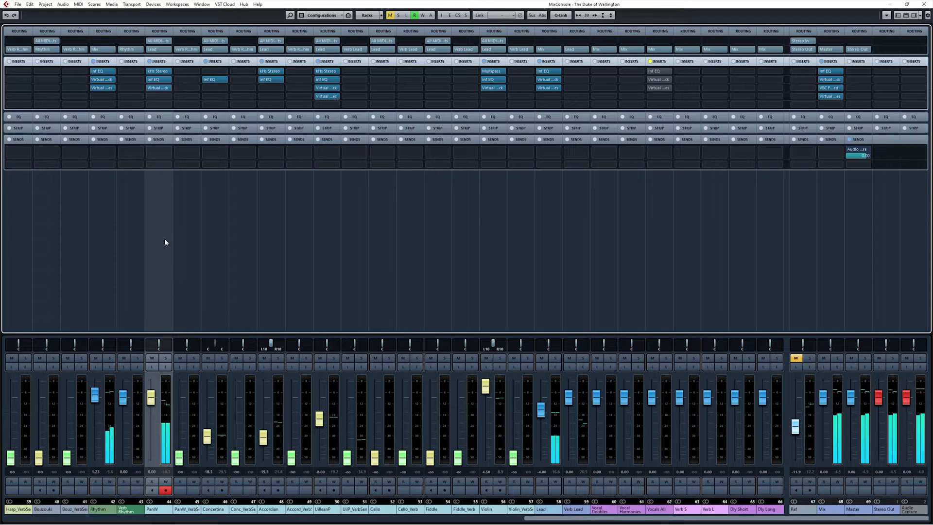
left_click(150, 88)
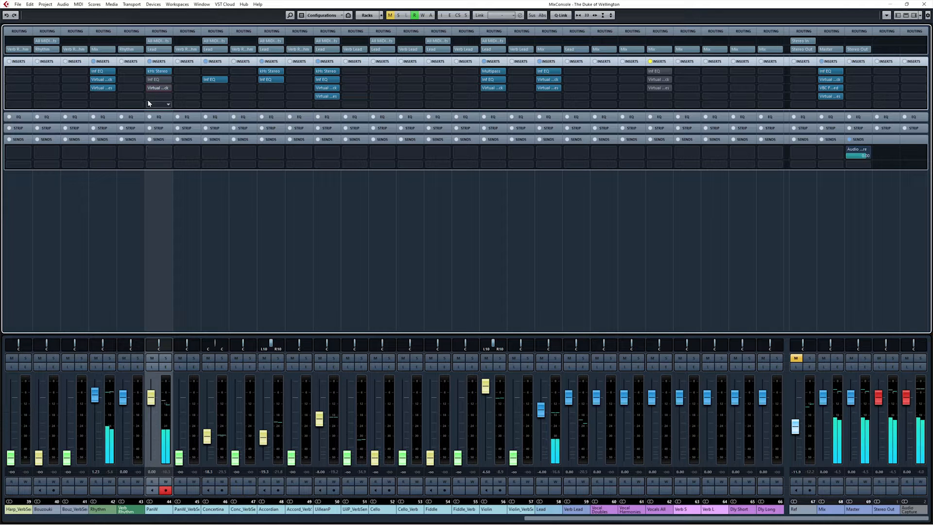
left_click(150, 88)
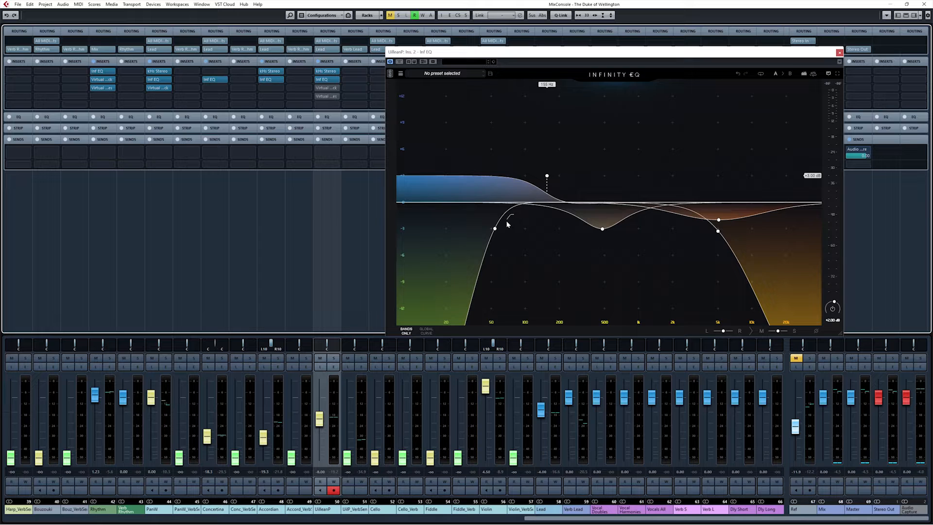
Examine each band of the UilleanP channel's Infinity EQ, from the low cut and low shelf to the high cut.
left_click(495, 228)
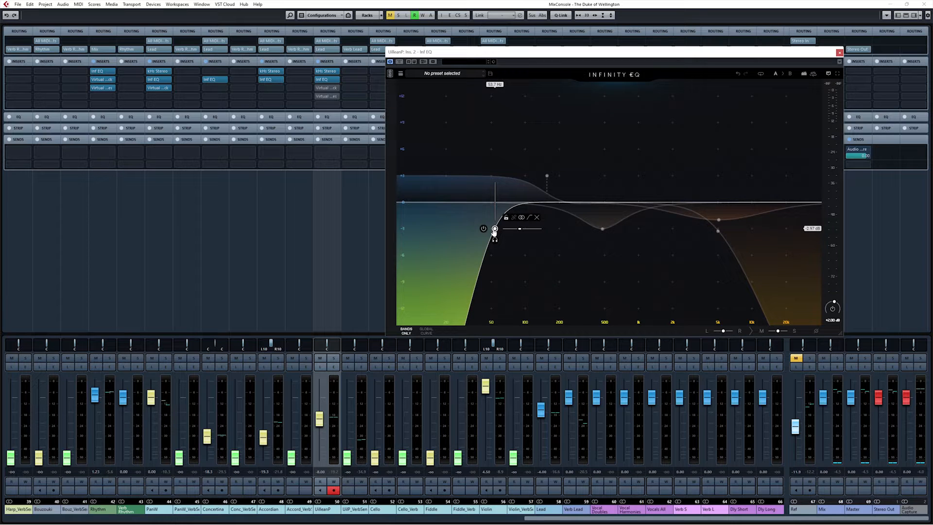
left_click(547, 175)
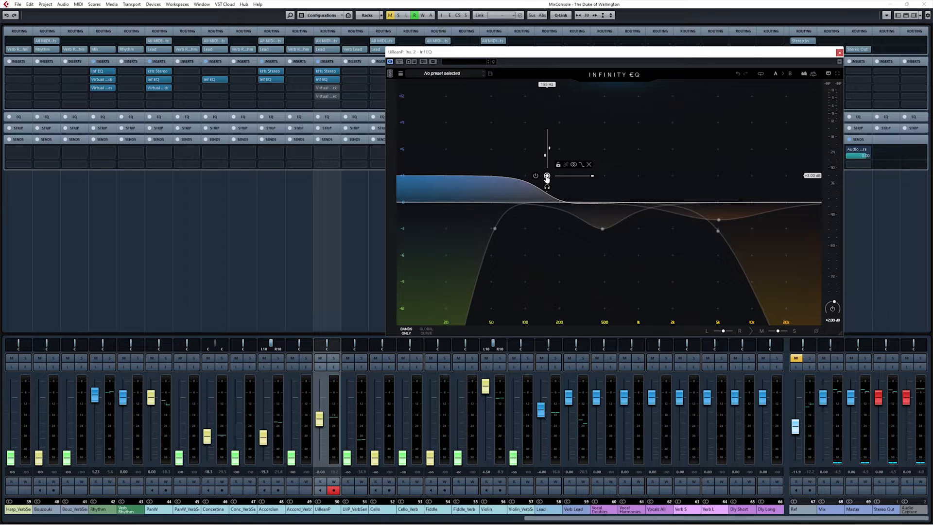
left_click(602, 229)
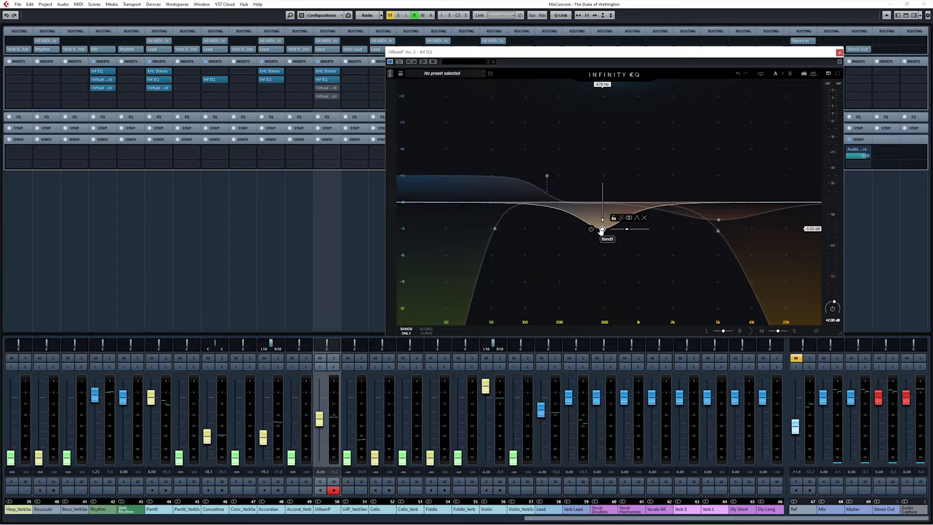
left_click(718, 220)
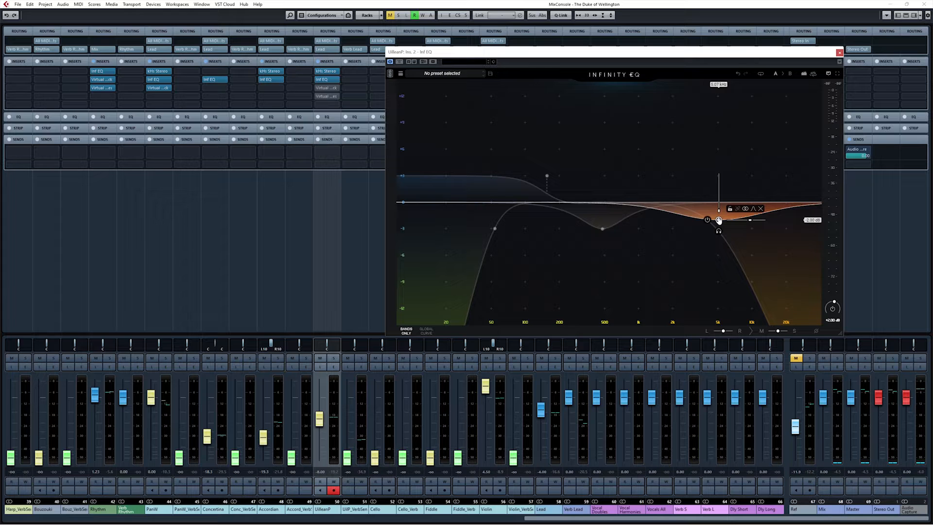
left_click_drag(718, 220, 718, 232)
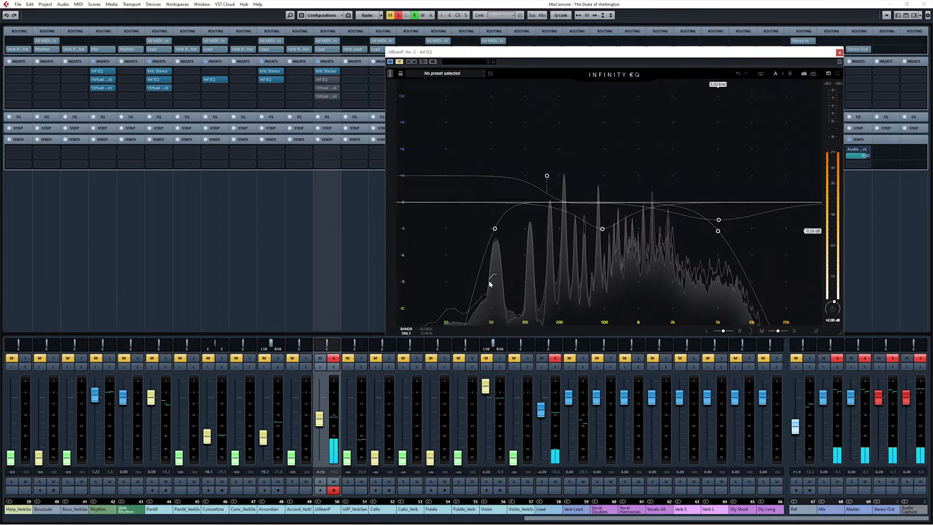
Compare the soloed UilleanP channel with its Infinity EQ active and bypassed, leaving the EQ active.
left_click(400, 62)
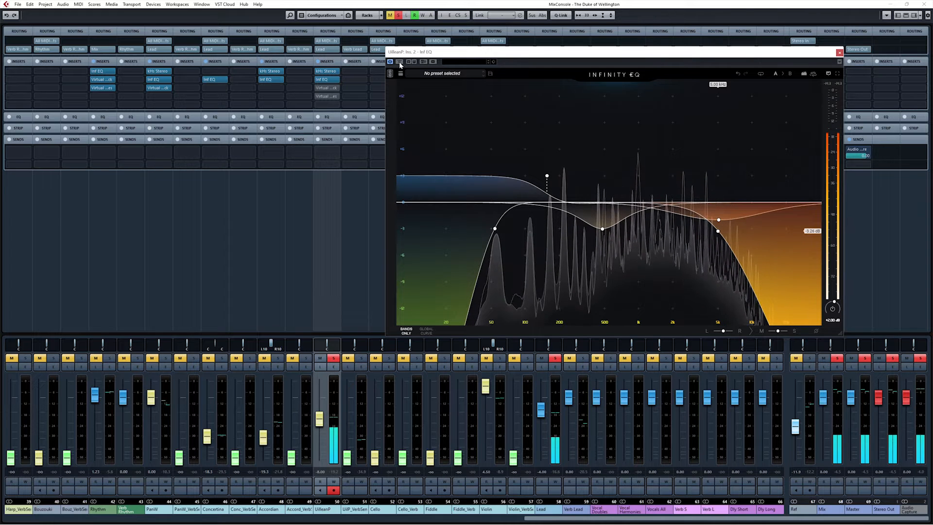
left_click(399, 62)
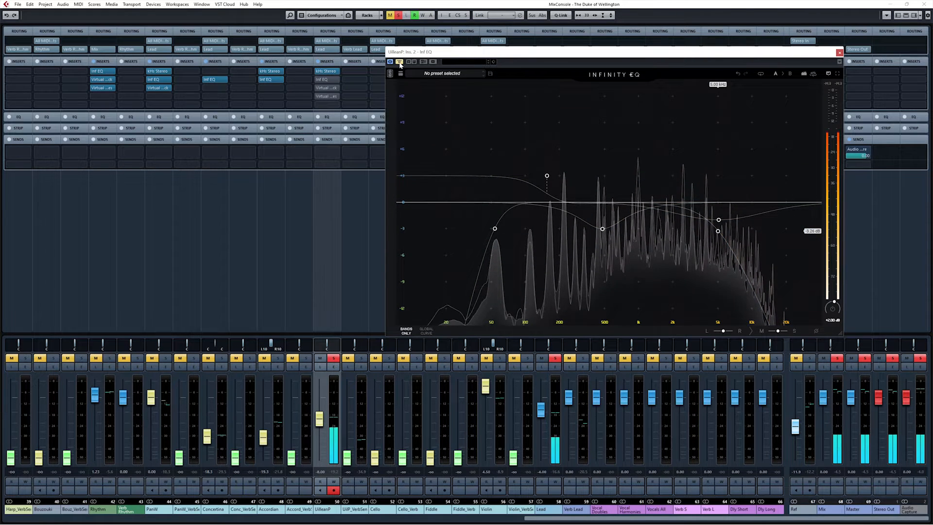
left_click(400, 61)
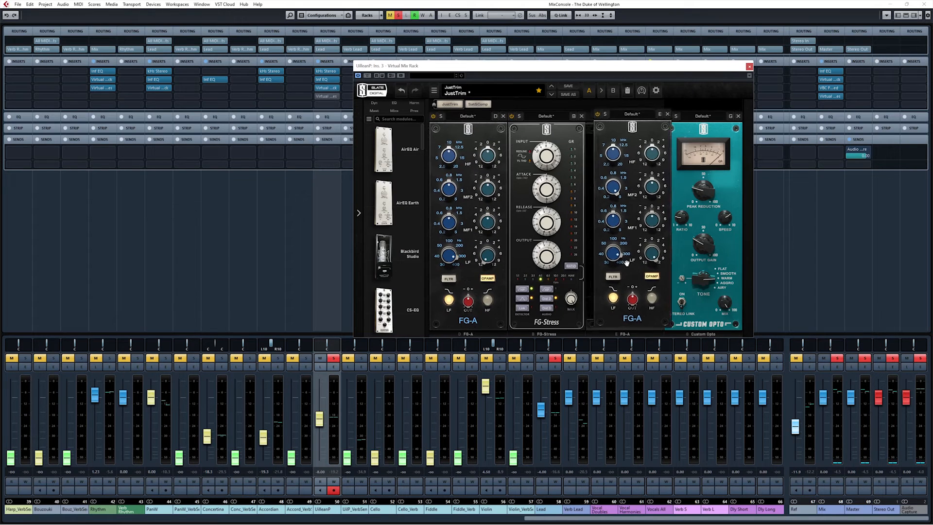
Review the FG-A and FG-Stress settings in UilleanP's Virtual Mix Rack and compare the sound with the rack bypassed and active.
mouse_move(489, 266)
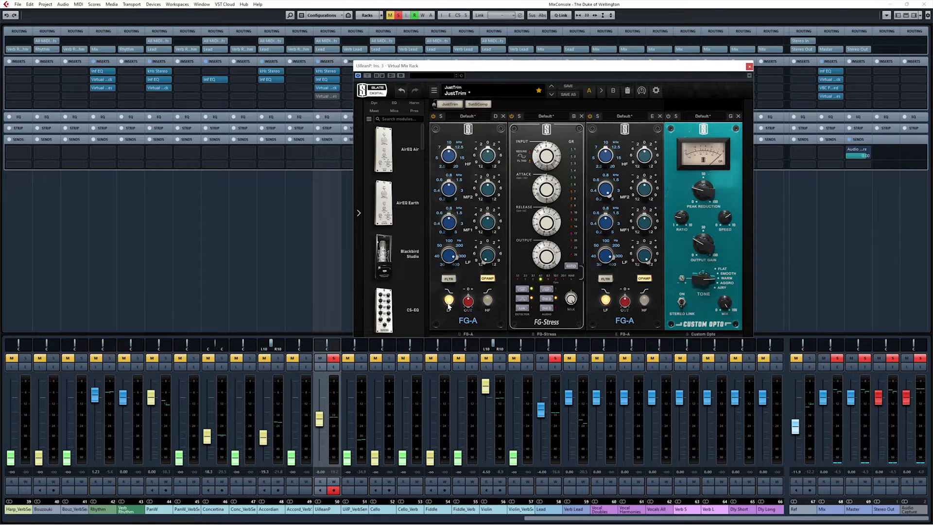
mouse_move(606, 260)
mouse_move(646, 262)
mouse_move(544, 233)
left_click(523, 291)
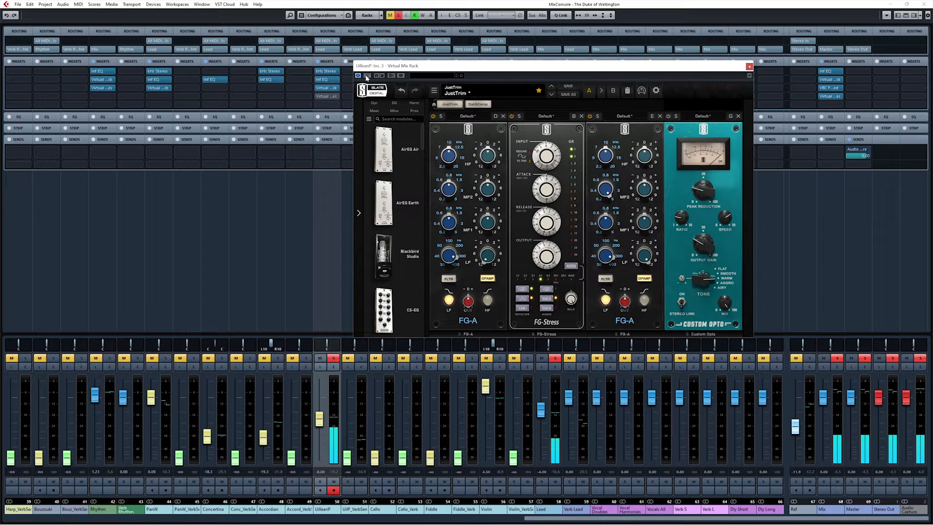
left_click(367, 76)
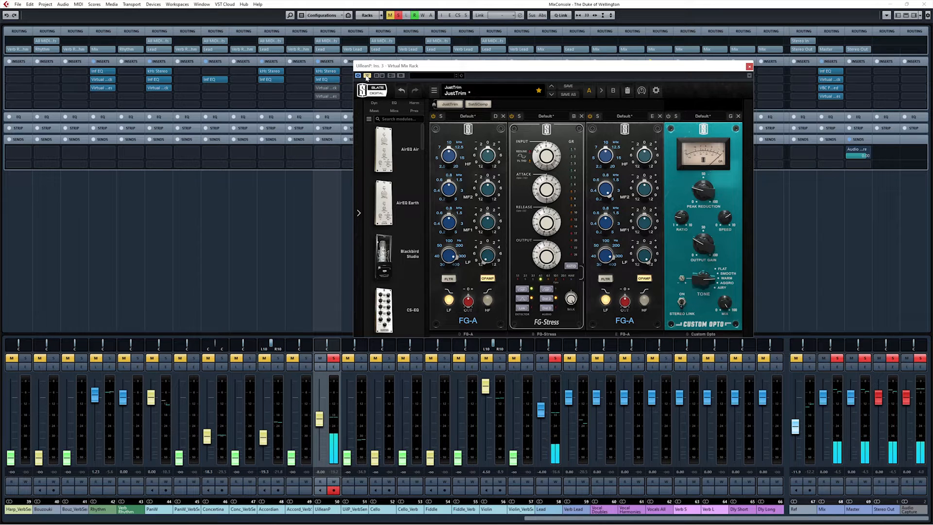
left_click(367, 76)
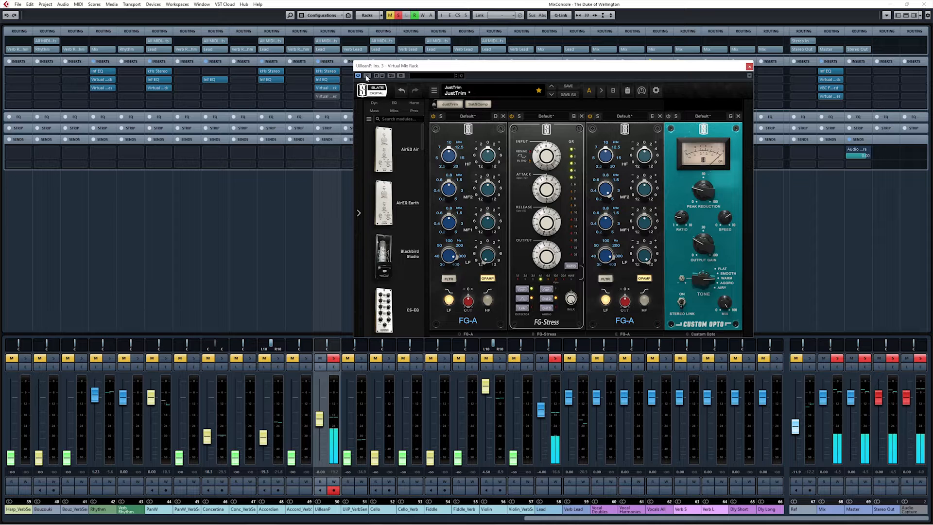
Toggle the whole Virtual Mix Rack on UilleanP repeatedly during playback to compare its effect, leaving it active, and stop playback.
left_click(367, 77)
left_click(367, 76)
left_click(367, 76)
left_click(367, 76)
key("space")
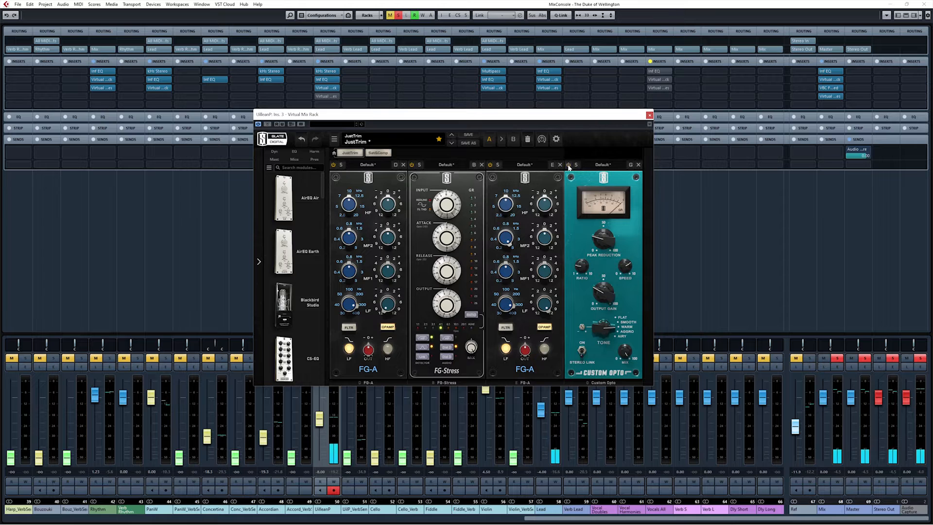
Switch on the Custom Opto module in UilleanP's rack and examine its peak reduction, ratio, output gain and mix settings.
left_click(568, 165)
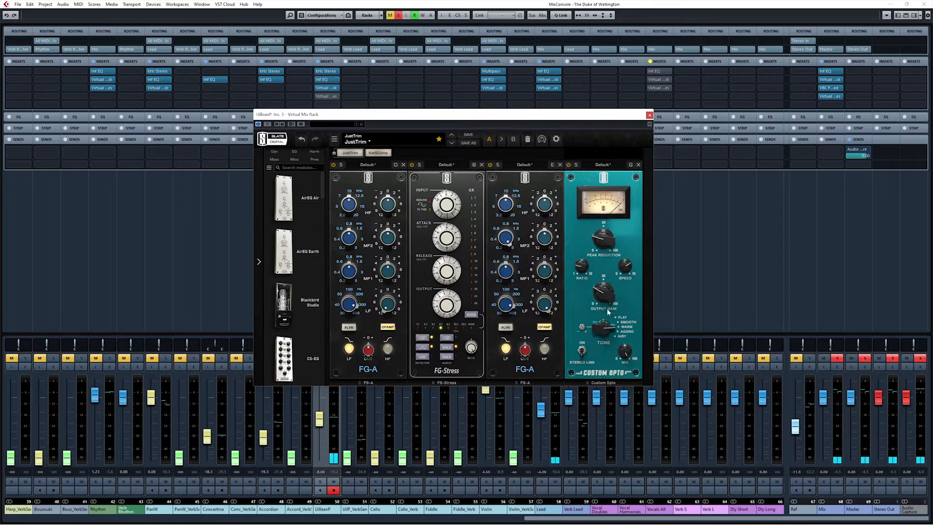
mouse_move(582, 266)
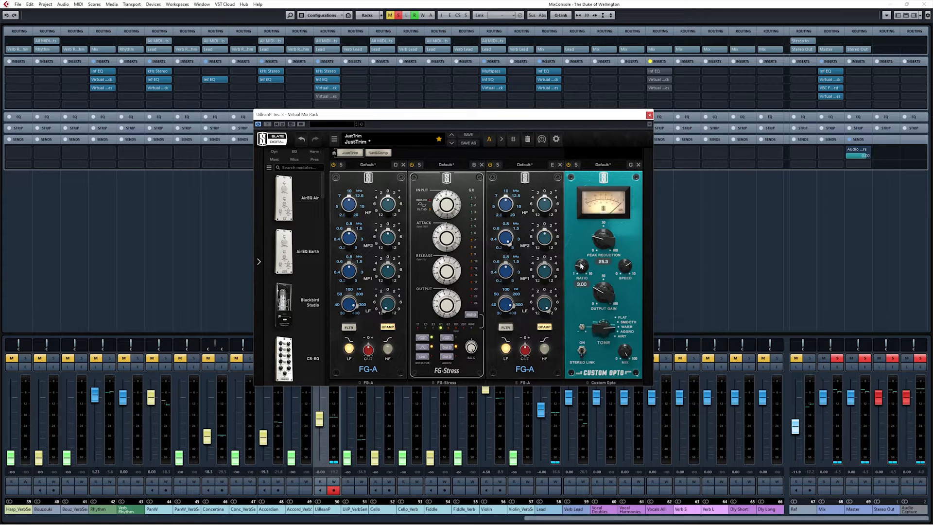
mouse_move(599, 303)
mouse_move(625, 347)
Play the soloed UilleanP channel and compare the sound with the Custom Opto module off and on, leaving it on.
key("space")
left_click_drag(587, 116, 519, 113)
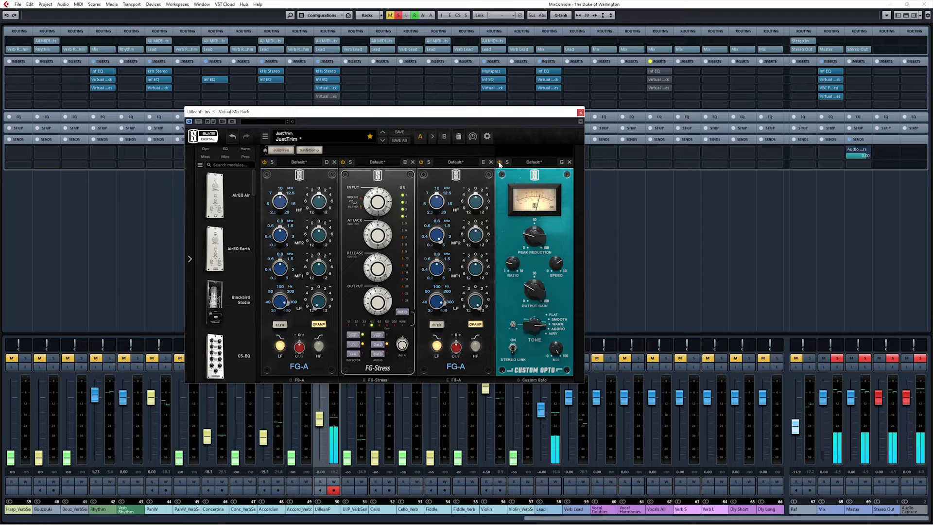
left_click(499, 163)
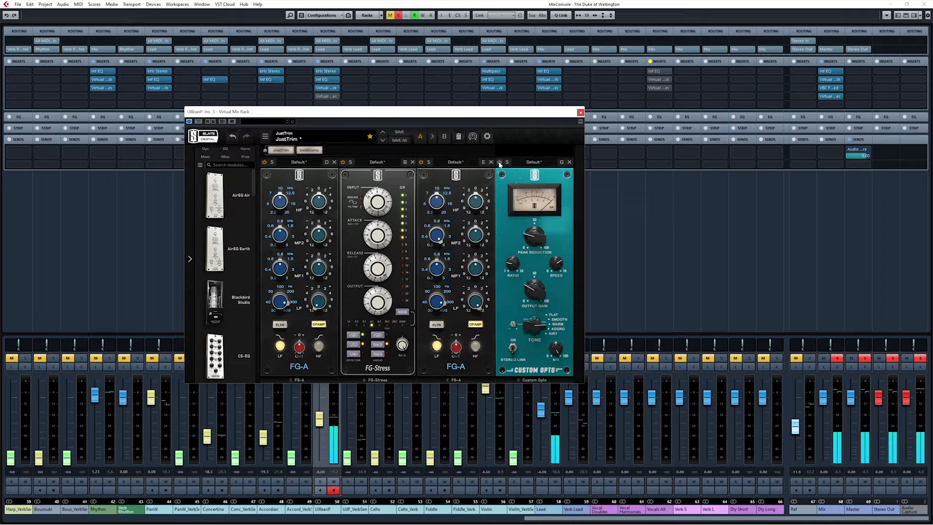
left_click(499, 162)
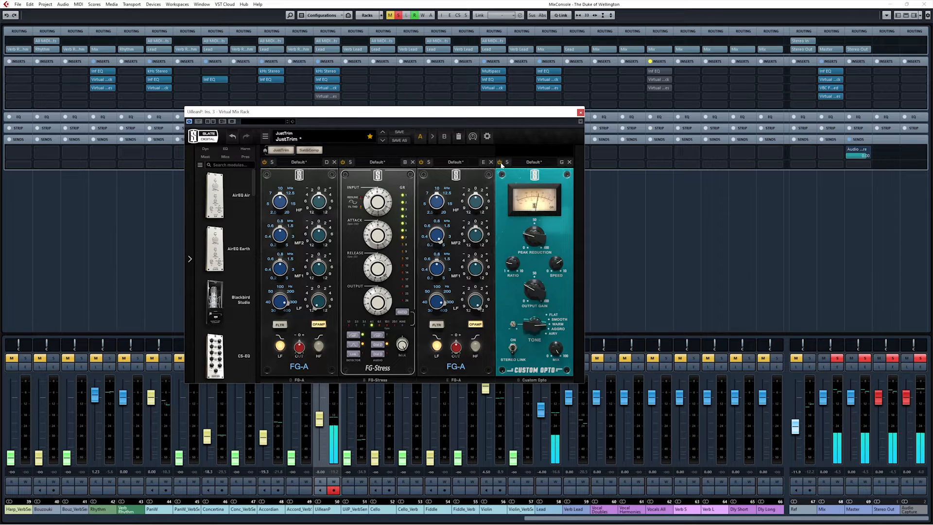
left_click(500, 163)
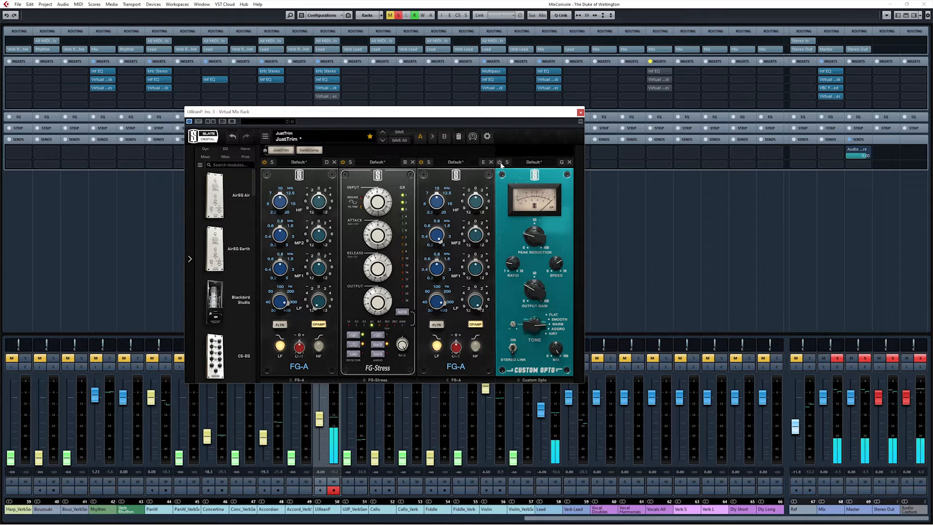
left_click(500, 163)
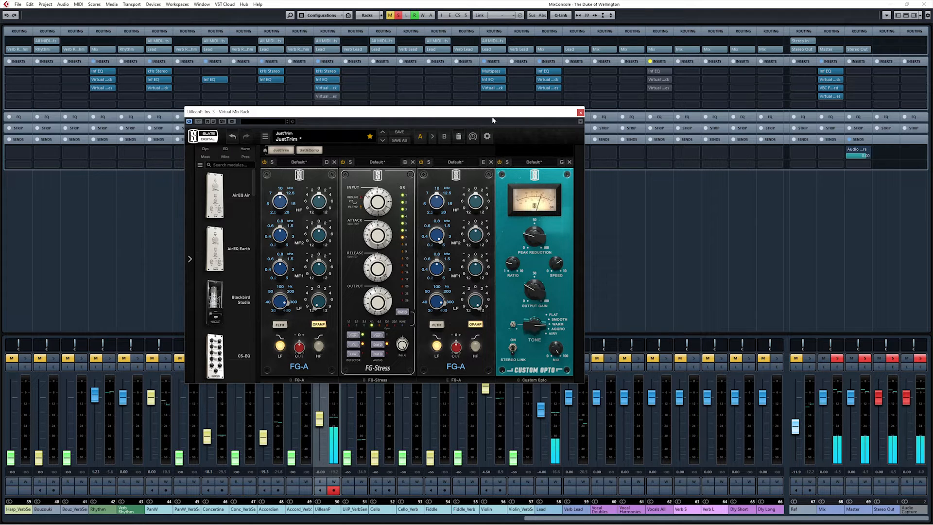
left_click_drag(495, 111, 487, 128)
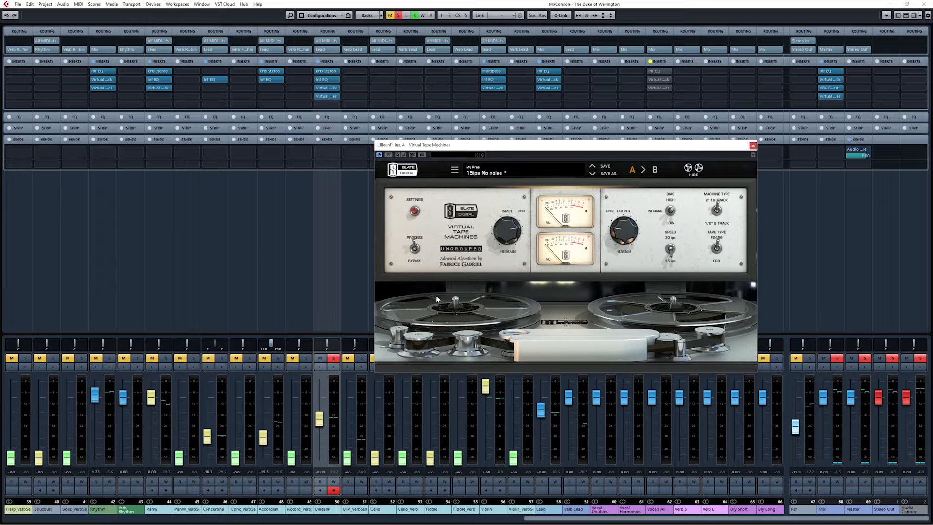
Compare the soloed UilleanP channel with its Virtual Tape Machines insert active and bypassed.
key("space")
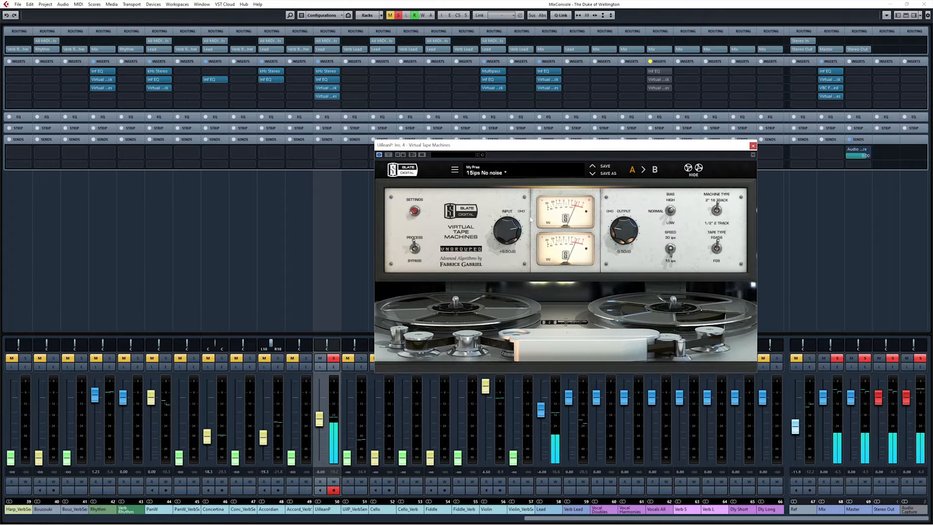
left_click(389, 155)
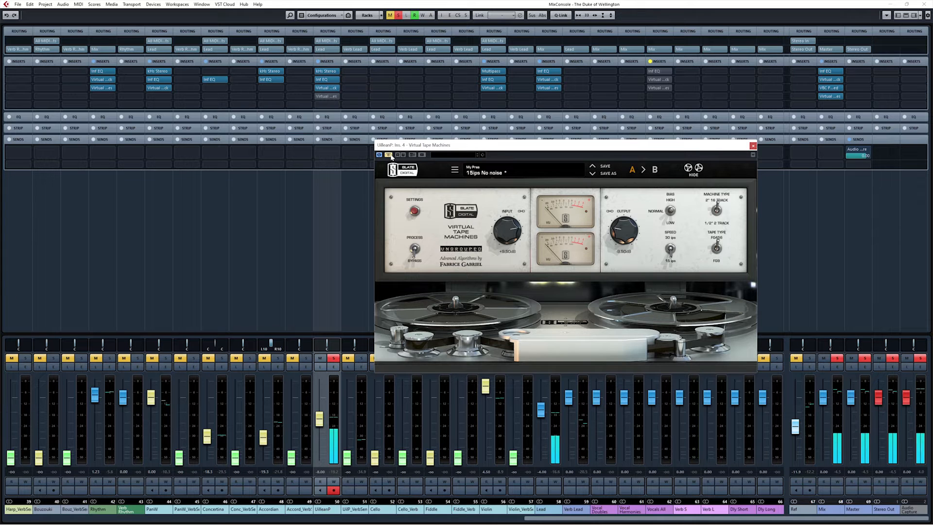
left_click(390, 156)
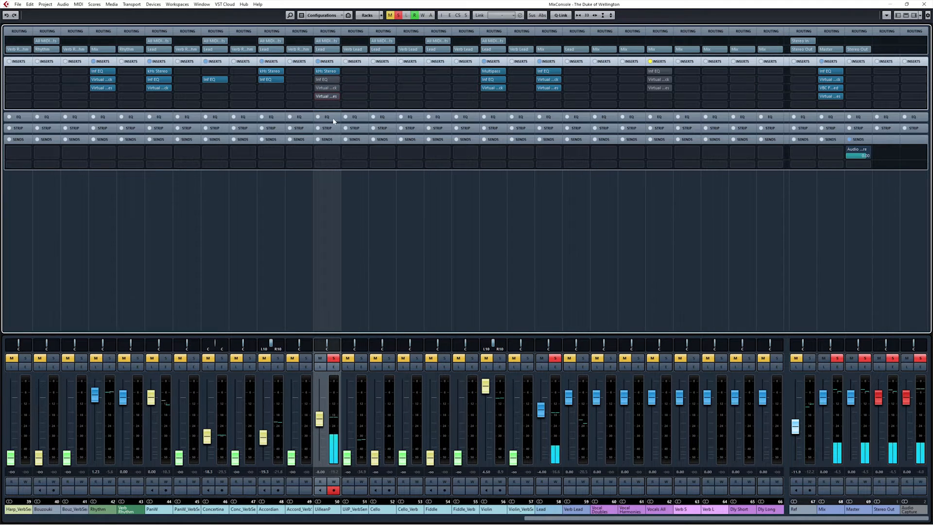
Compare the soloed UilleanP channel with its Infinity EQ, Virtual Mix Rack and Virtual Tape Machines all bypassed and all active.
mouse_move(328, 81)
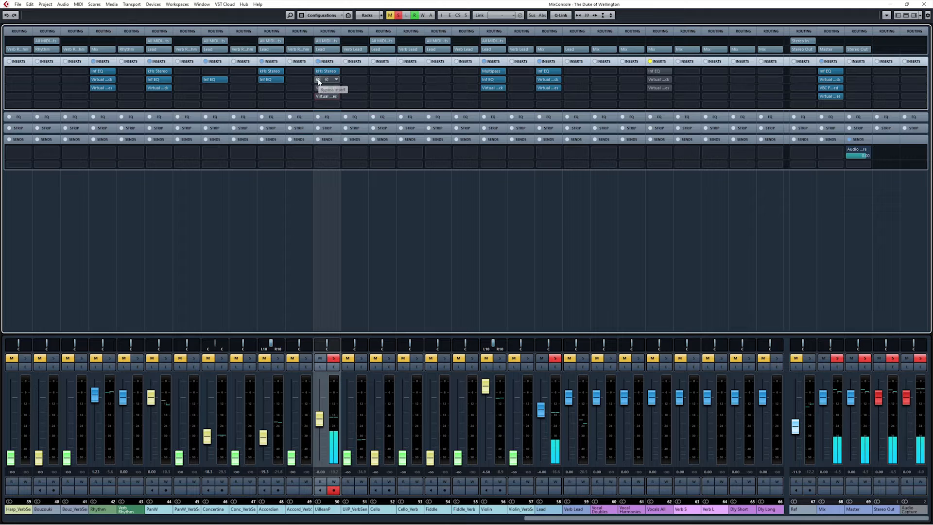
left_click(317, 97)
left_click(318, 89)
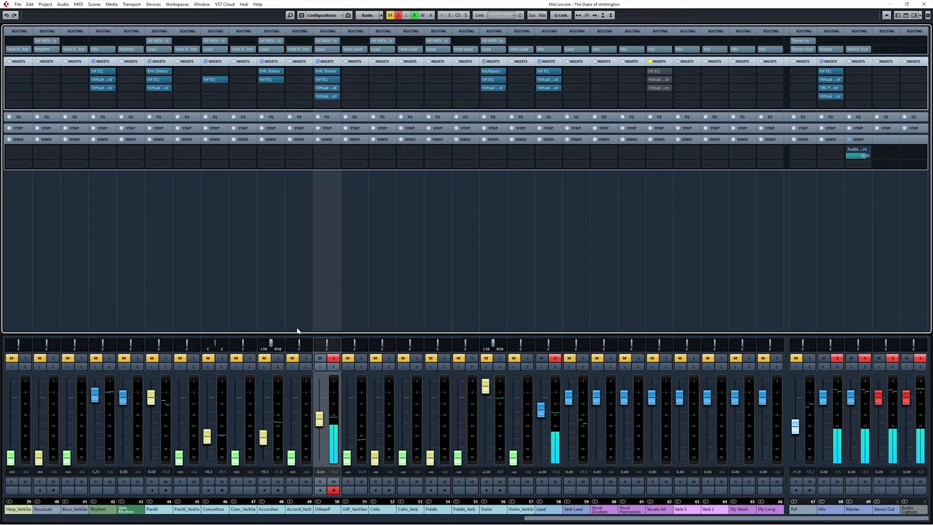
left_click(319, 79)
left_click(318, 87)
left_click(318, 96)
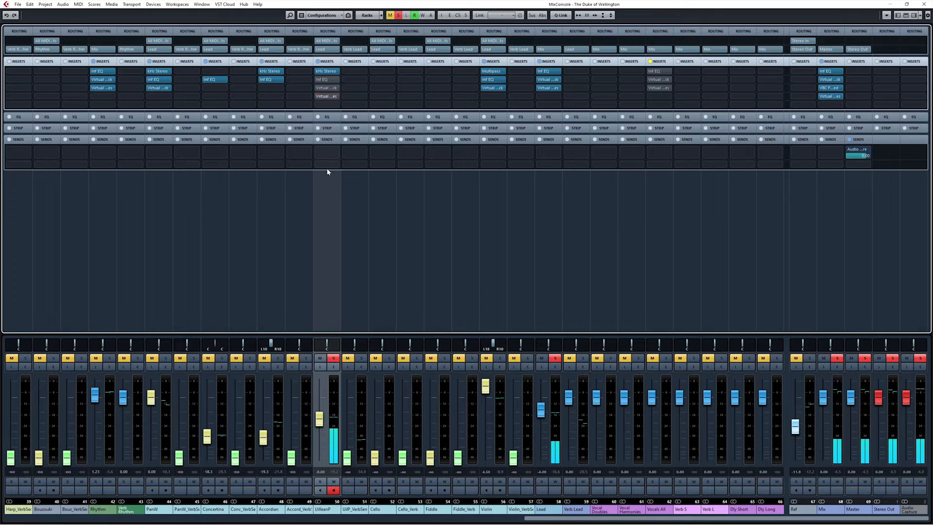
left_click(318, 79)
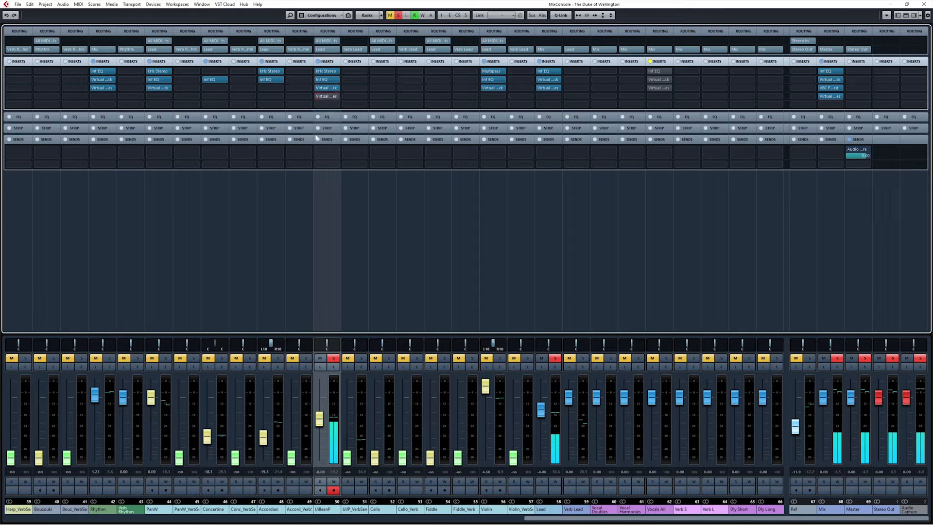
left_click(318, 96)
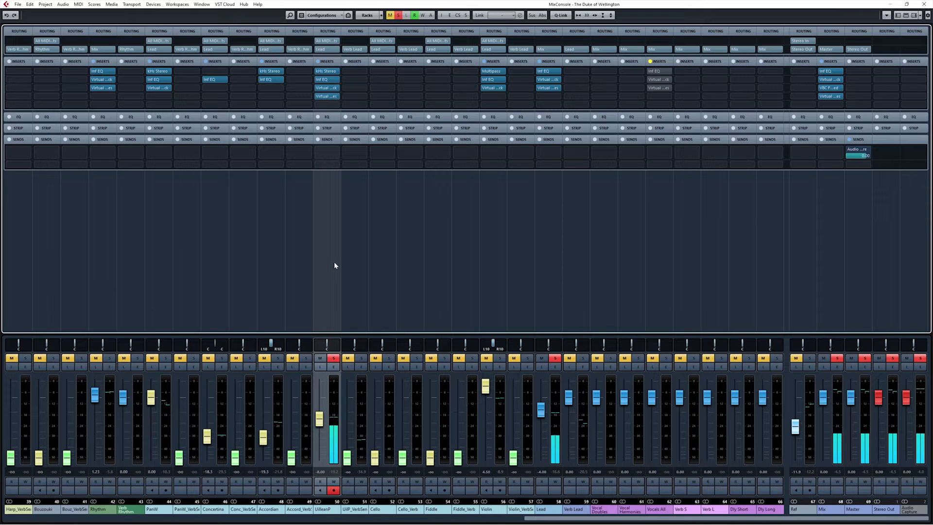
Unsolo UilleanP and compare the full mix with its EQ, mix rack and tape inserts bypassed and active, leaving all three active.
key("s")
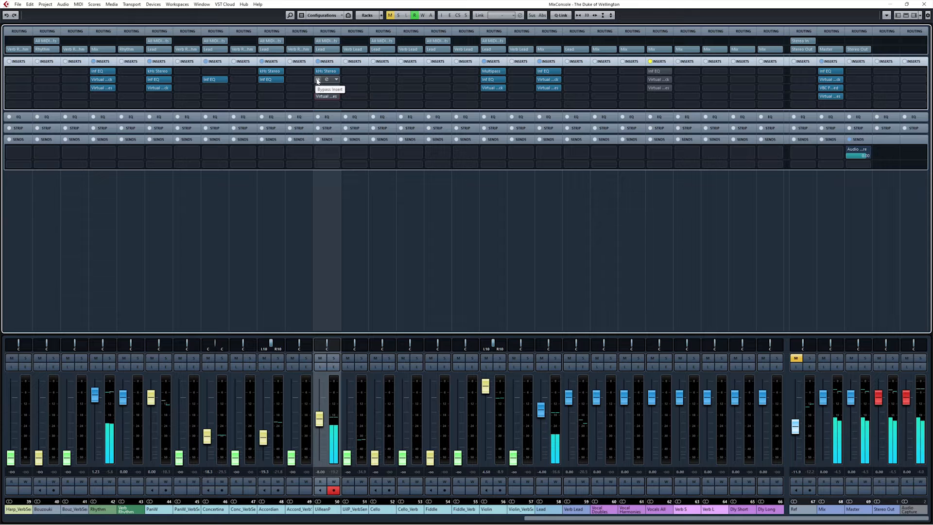
left_click(318, 79)
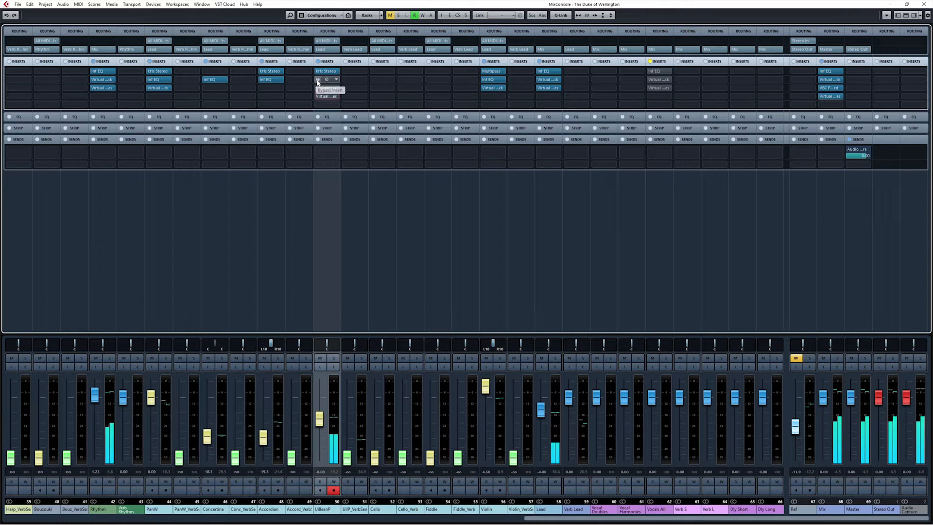
left_click(317, 88)
key("F4")
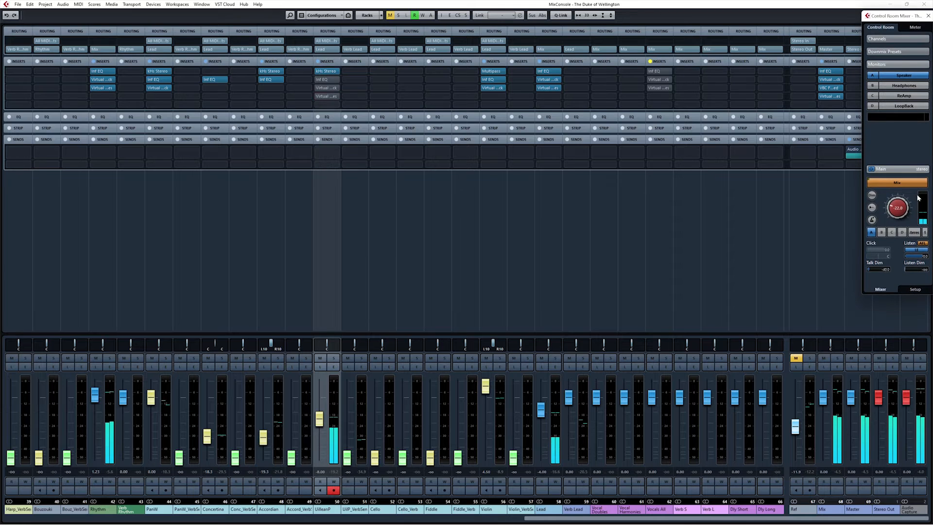
left_click(319, 88)
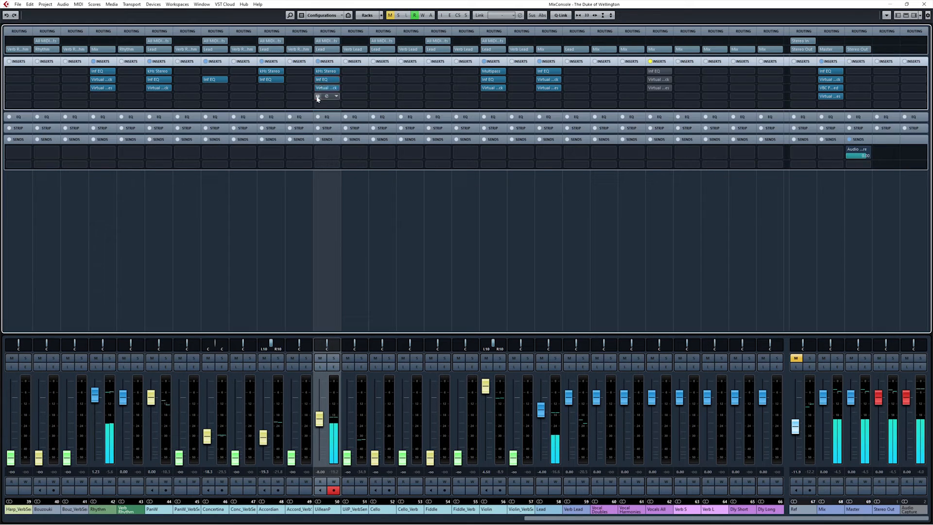
left_click(318, 96)
left_click(319, 79)
left_click(318, 88)
left_click(319, 96)
left_click(318, 79)
left_click(319, 88)
left_click(317, 96)
Select the Concertina and Accordian channels together.
left_click(200, 306)
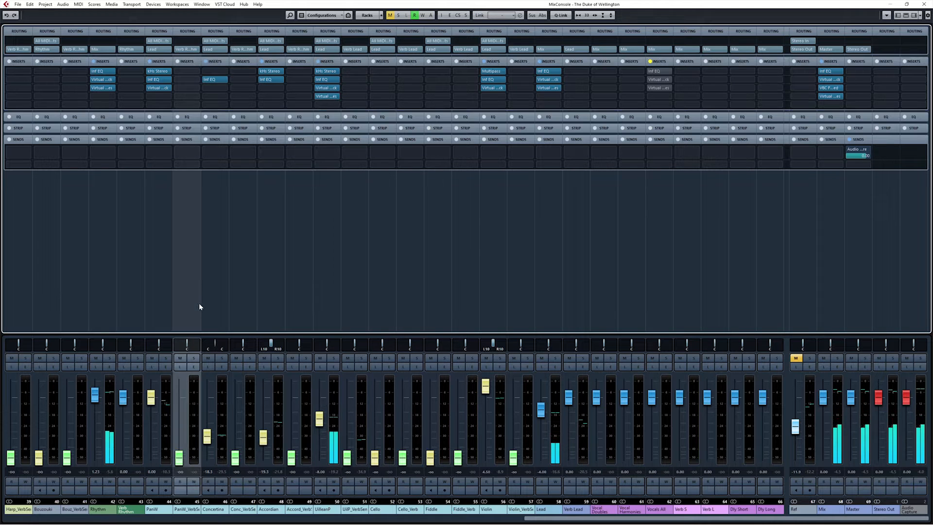
left_click(213, 309)
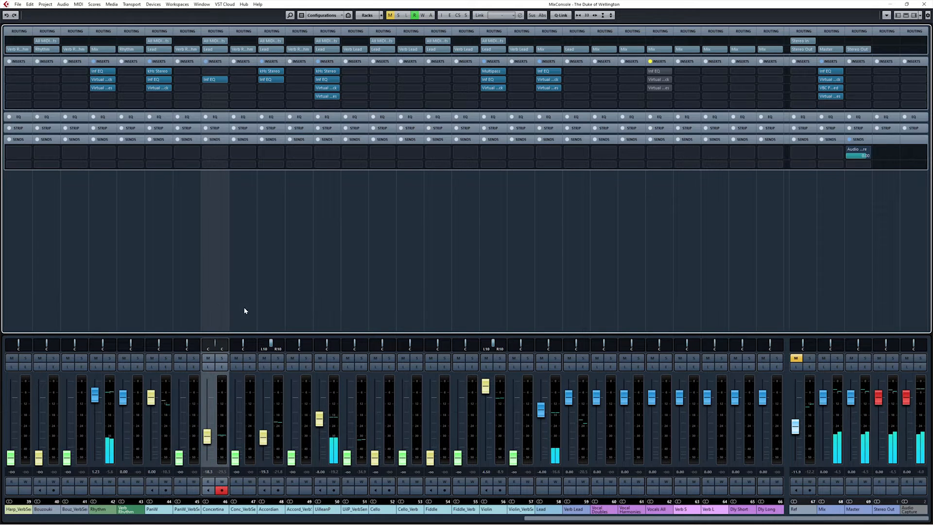
left_click(271, 312, "ctrl")
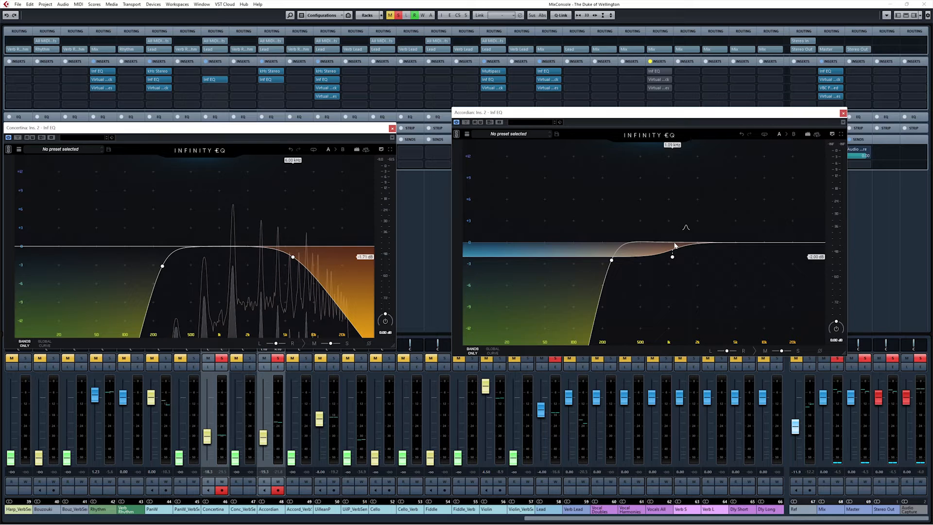
Play the soloed Concertina and Accordian, compare Concertina's Infinity EQ bypassed and active, and examine its low cut band.
key("space")
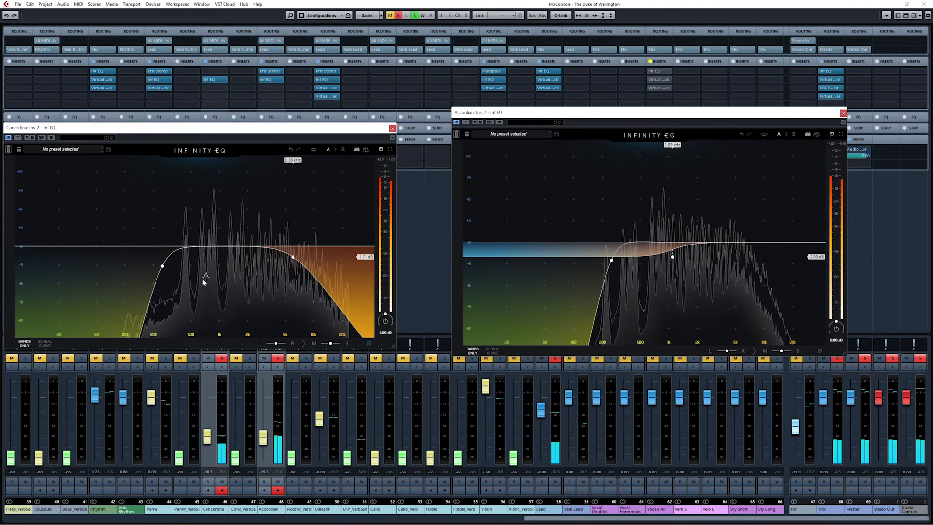
left_click(18, 137)
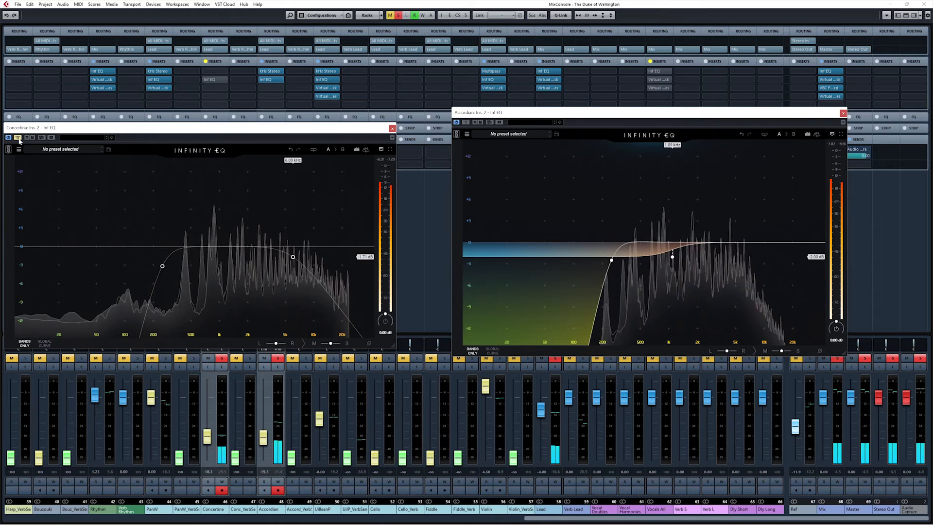
left_click(18, 137)
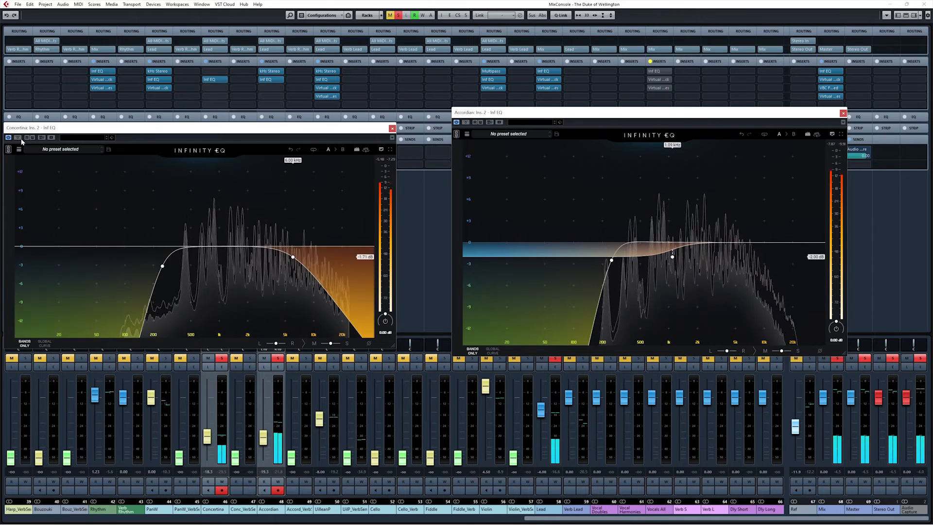
left_click(151, 266)
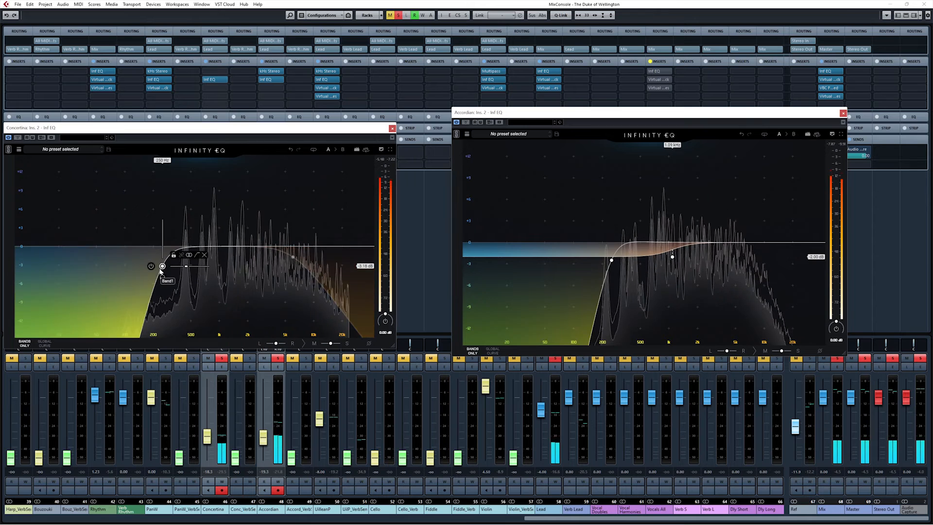
Compare Accordian's Infinity EQ bypassed and active, examine its low shelf and low cut, and close both EQ windows.
left_click(466, 122)
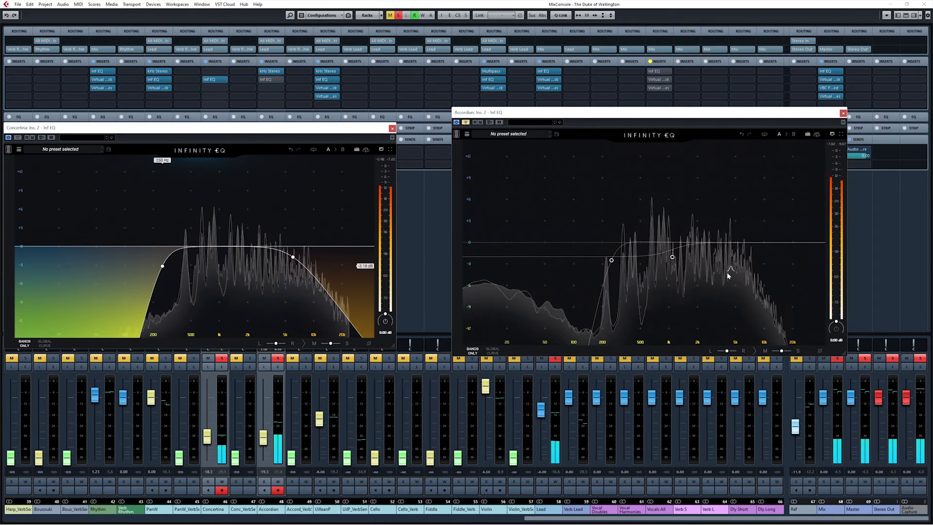
left_click(465, 122)
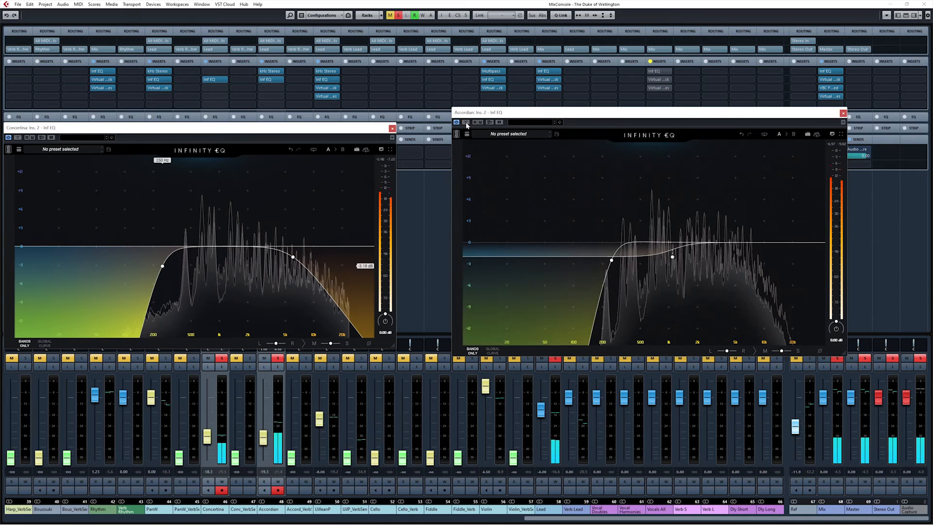
left_click(672, 257)
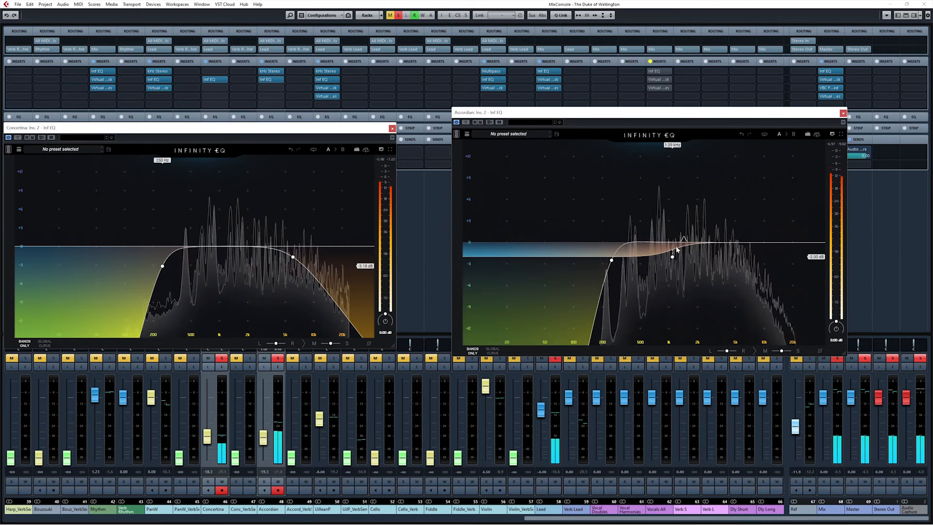
left_click_drag(672, 256, 611, 261)
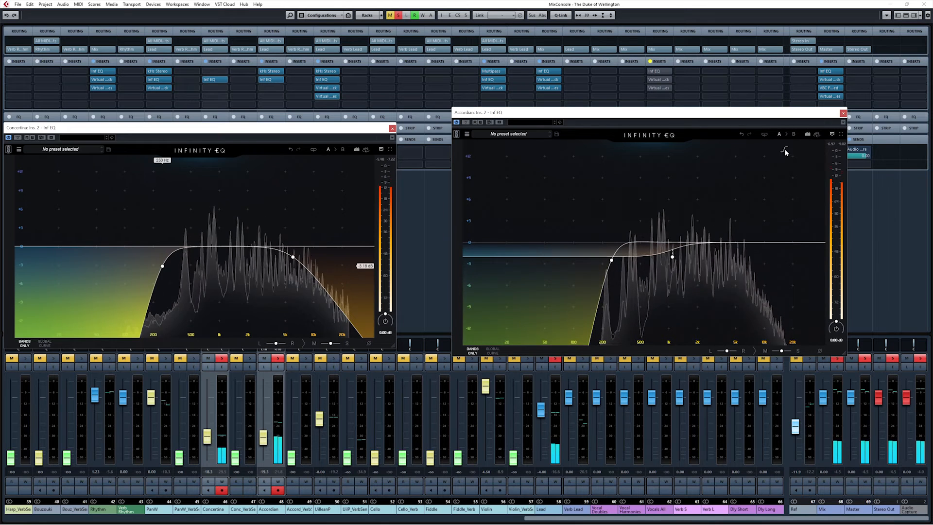
left_click(843, 113)
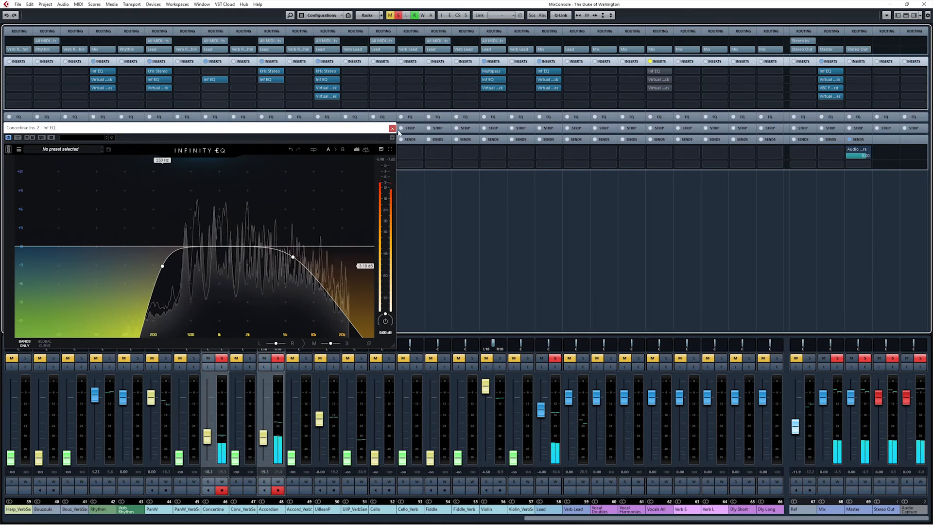
left_click(392, 128)
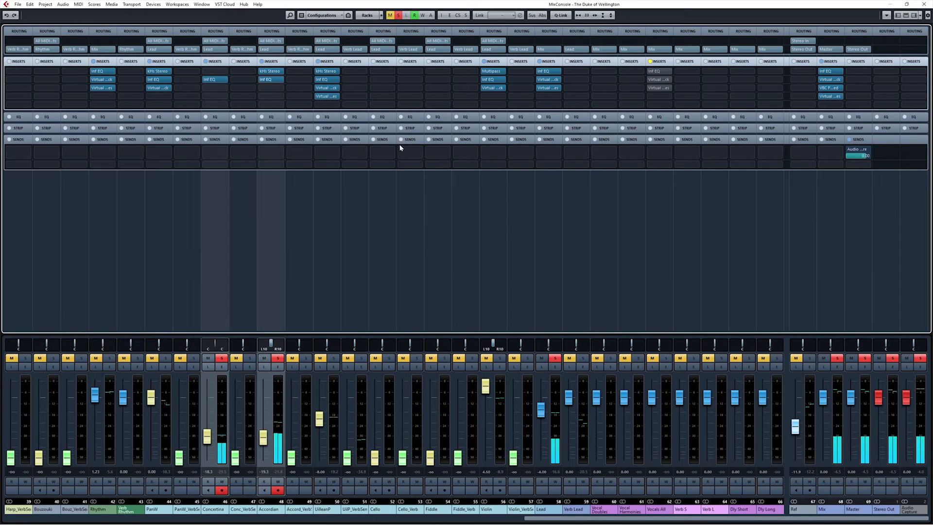
Solo the Violin channel alongside Concertina and Accordian.
left_click(501, 358)
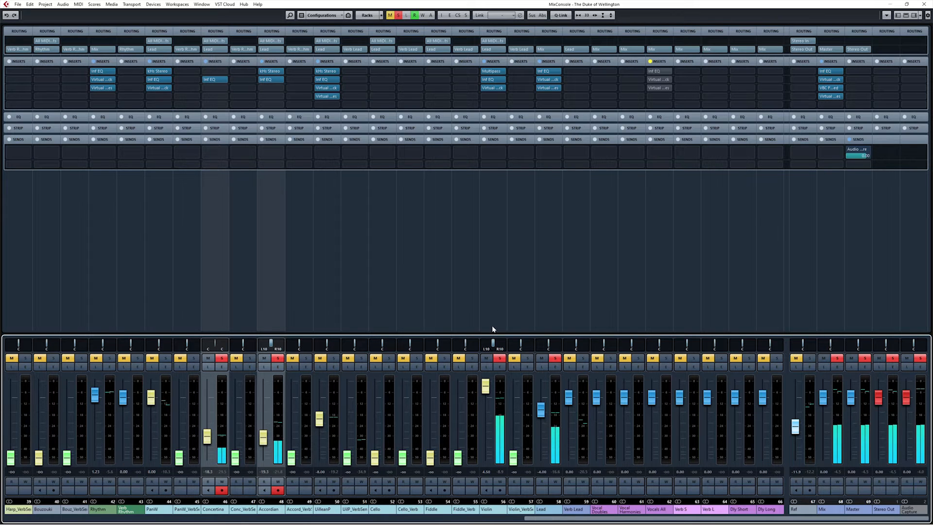
Take Violin out of solo and compare the Concertina and Accordian inserts bypassed and active together.
left_click(500, 358)
mouse_move(220, 78)
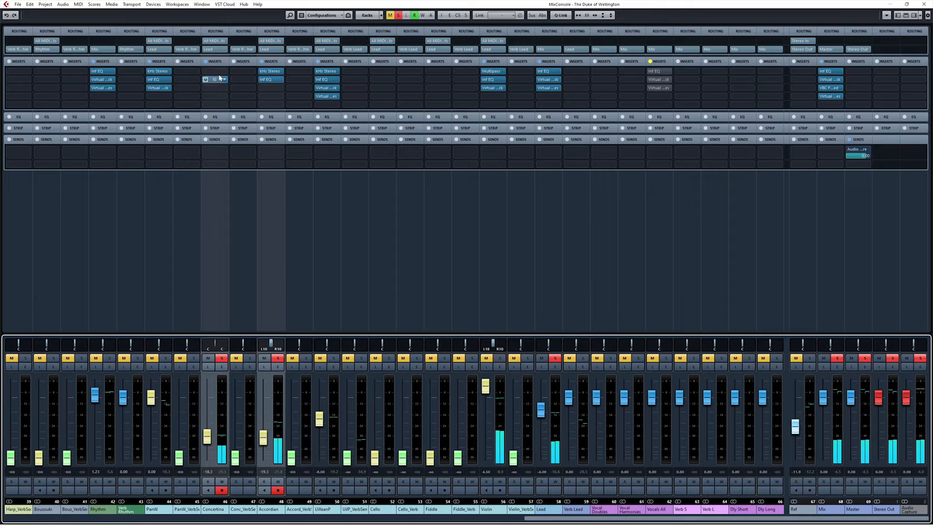
left_click(263, 62, "alt+shift")
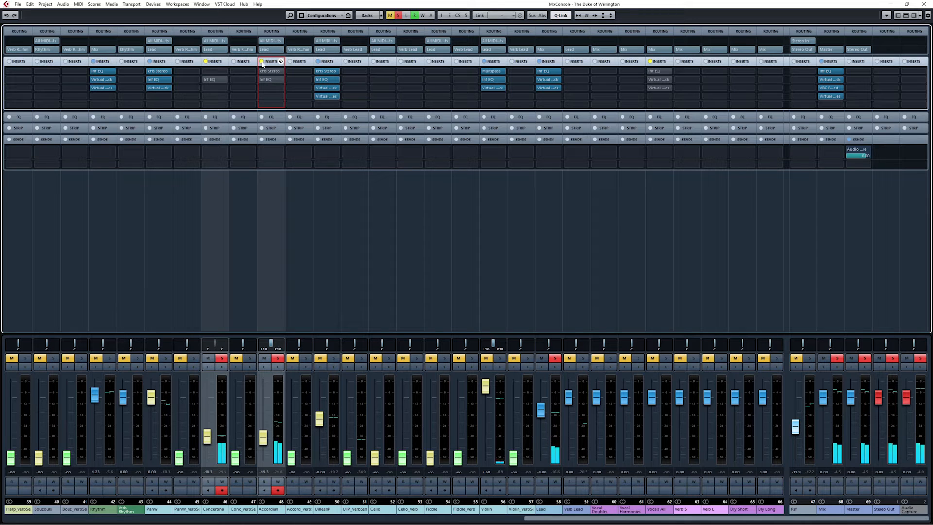
left_click(262, 61, "alt+shift")
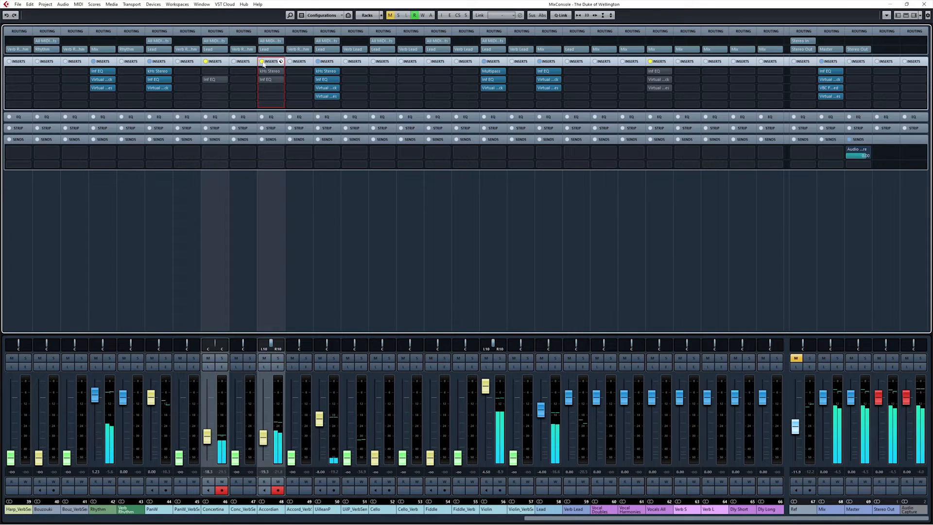
Compare the Concertina and Accordian inserts bypassed and active within the full mix.
key("alt+shift")
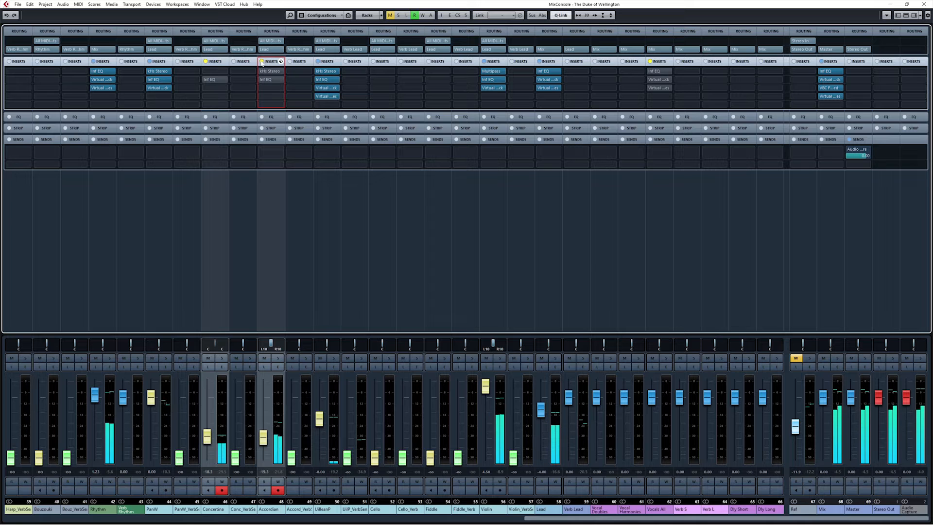
left_click(261, 62)
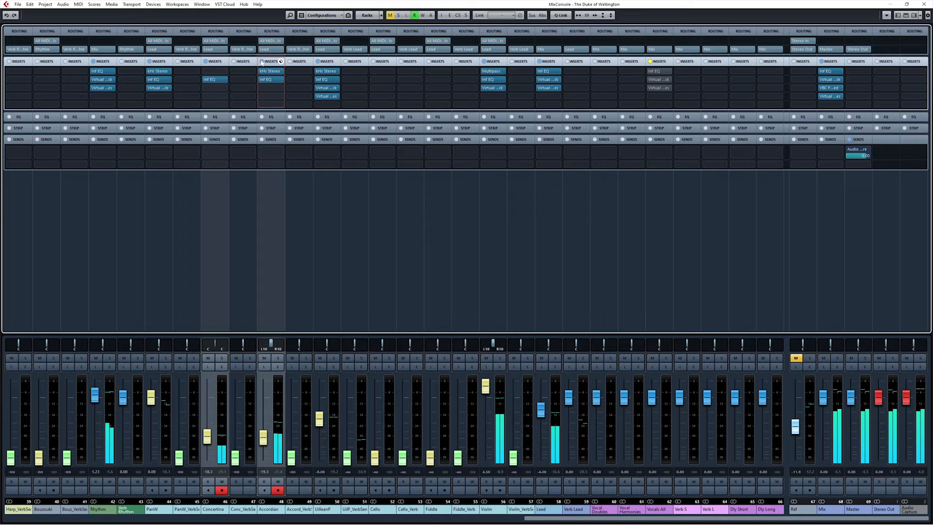
left_click(262, 61, "alt+shift")
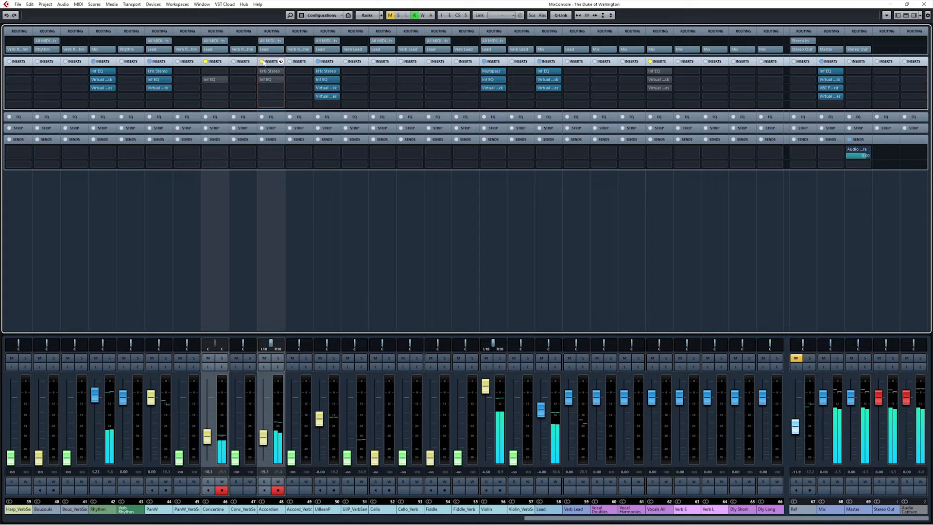
left_click(262, 62, "alt+shift")
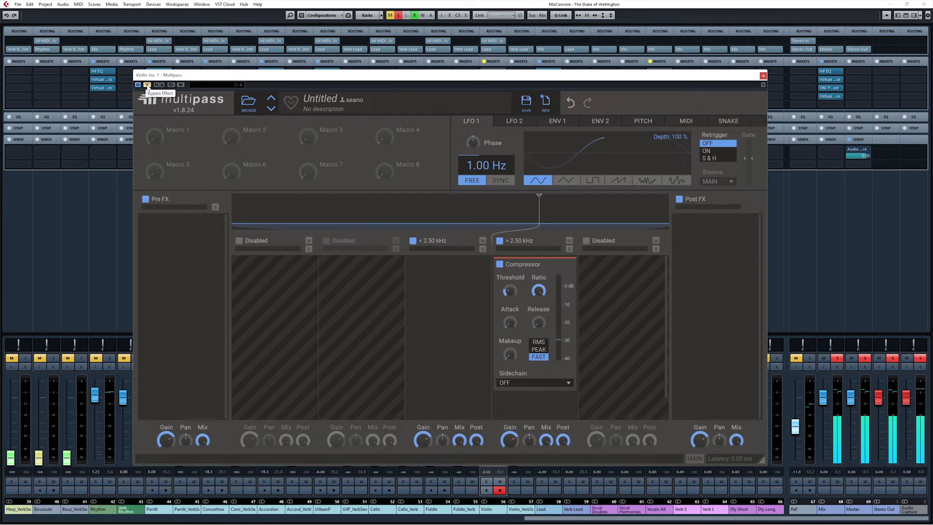
Take Violin's Multipass out of bypass to hear its high-band compression, and close its window.
left_click(147, 86)
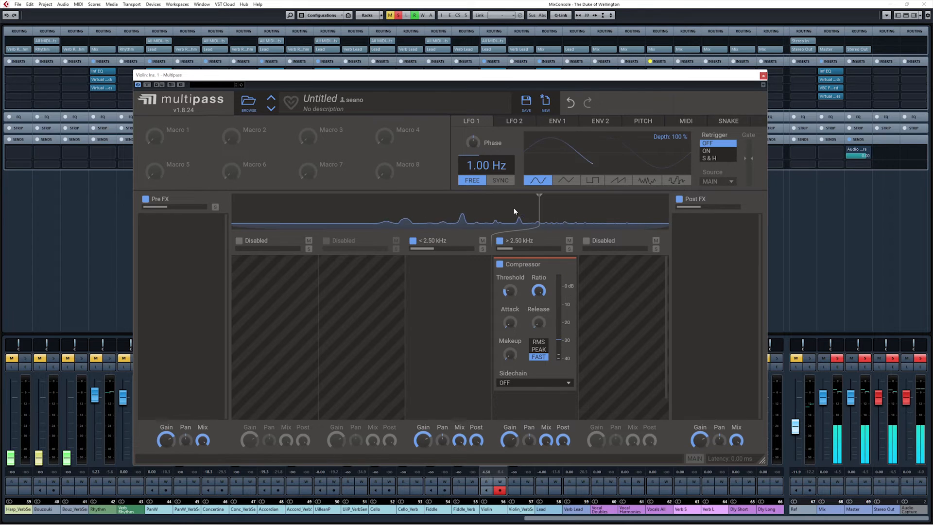
left_click(763, 76)
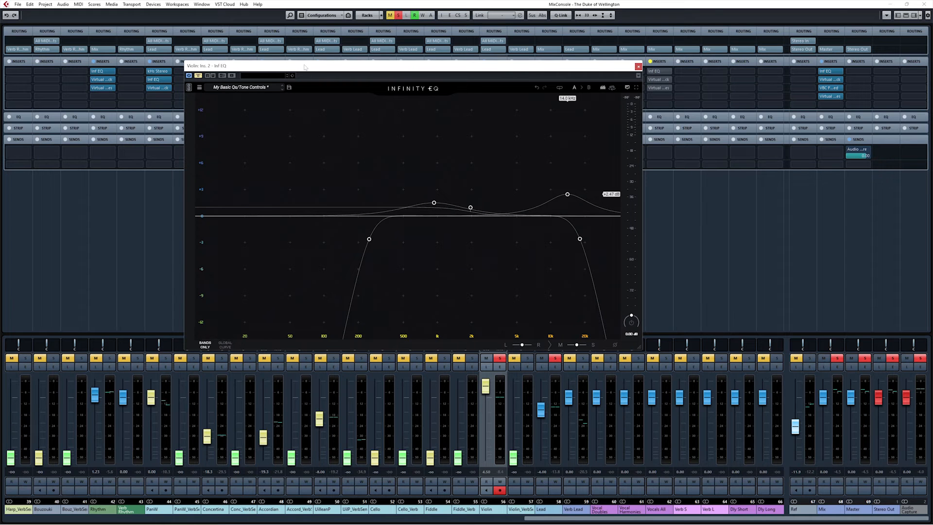
Play the soloed Violin and compare its Infinity EQ bypassed and active.
key("space")
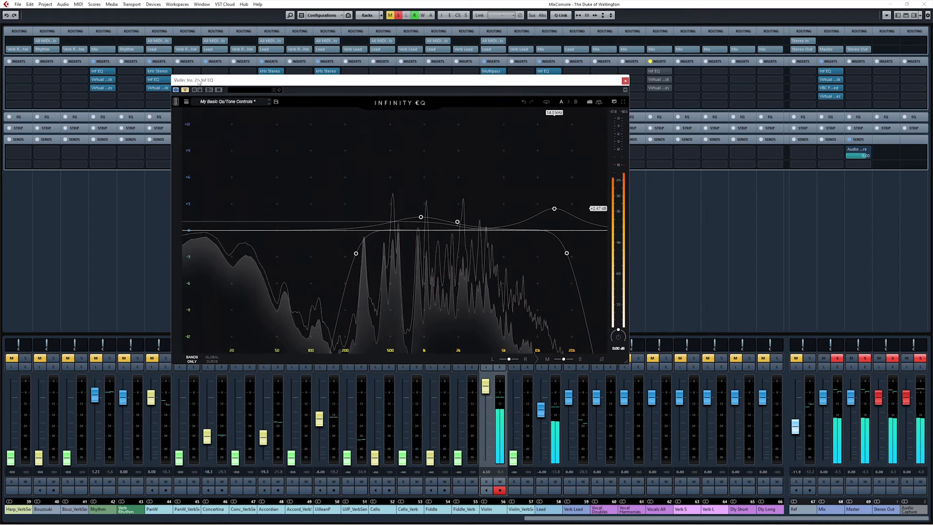
left_click_drag(204, 79, 188, 93)
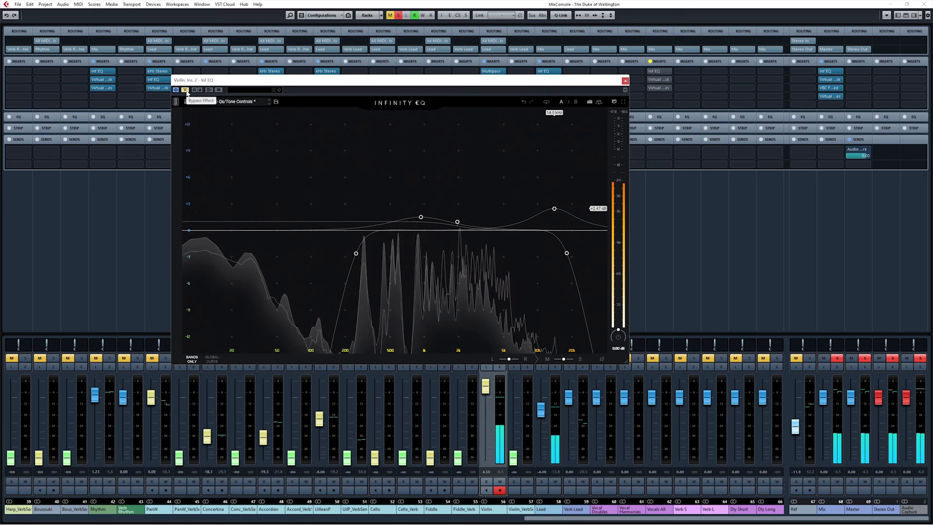
left_click(186, 91)
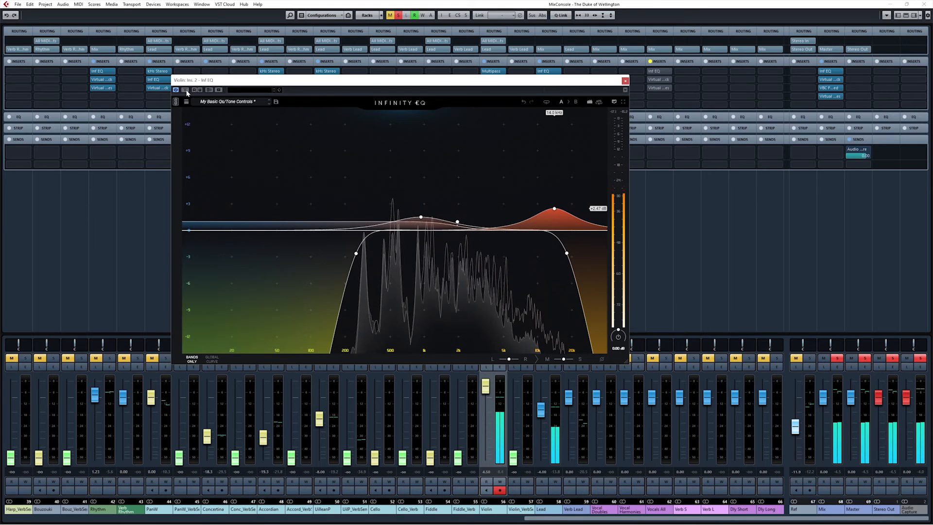
left_click(187, 92)
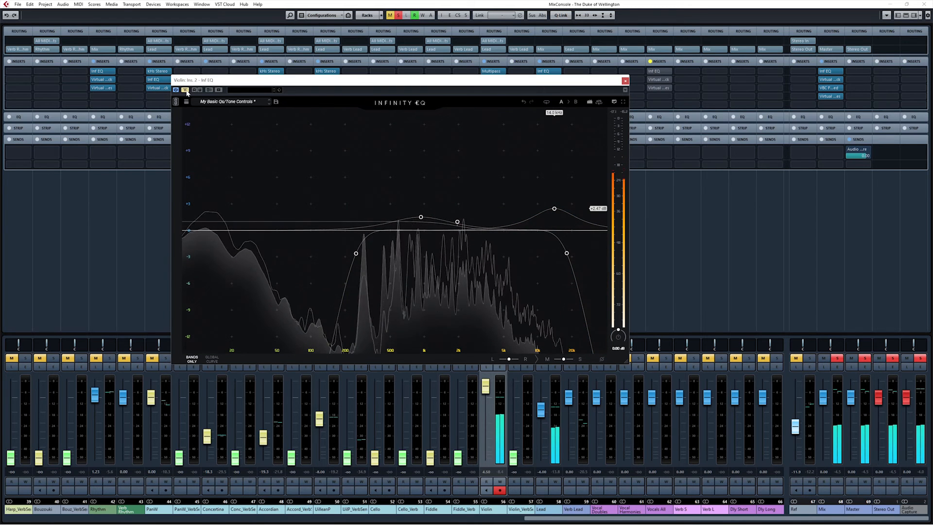
left_click(186, 92)
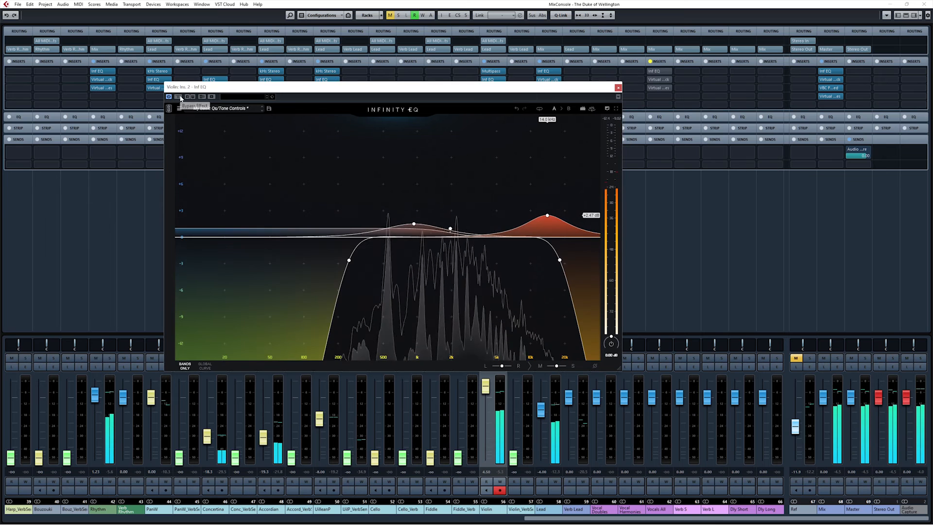
Compare Violin's Infinity EQ bypassed and active within the full mix, and close the EQ window.
left_click(179, 97)
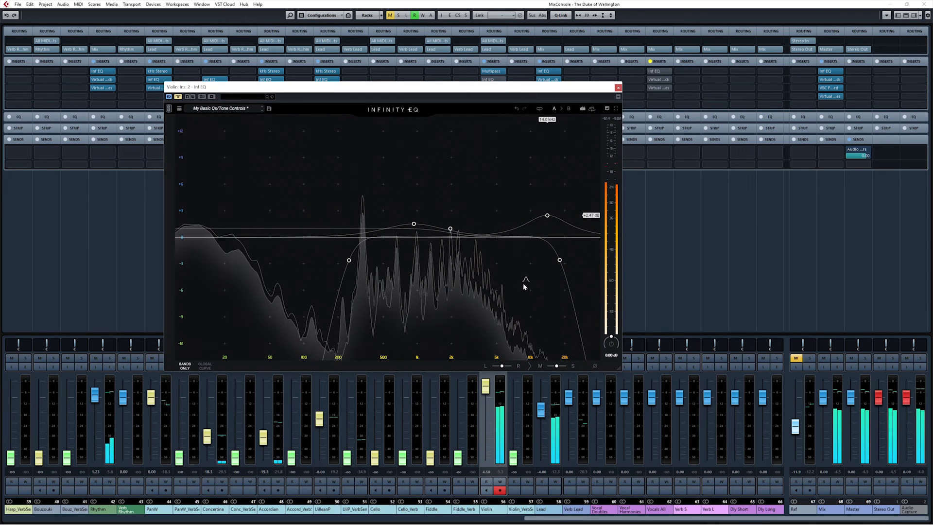
left_click(178, 97)
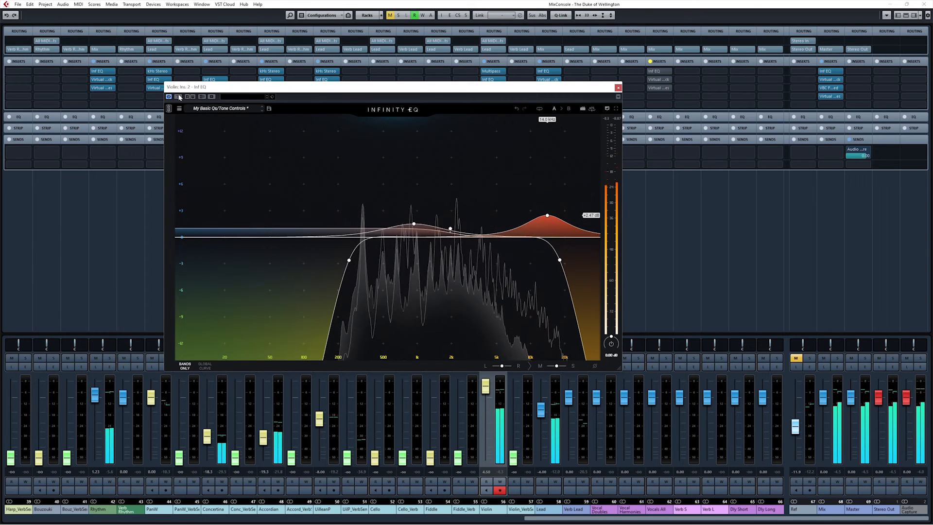
left_click(178, 97)
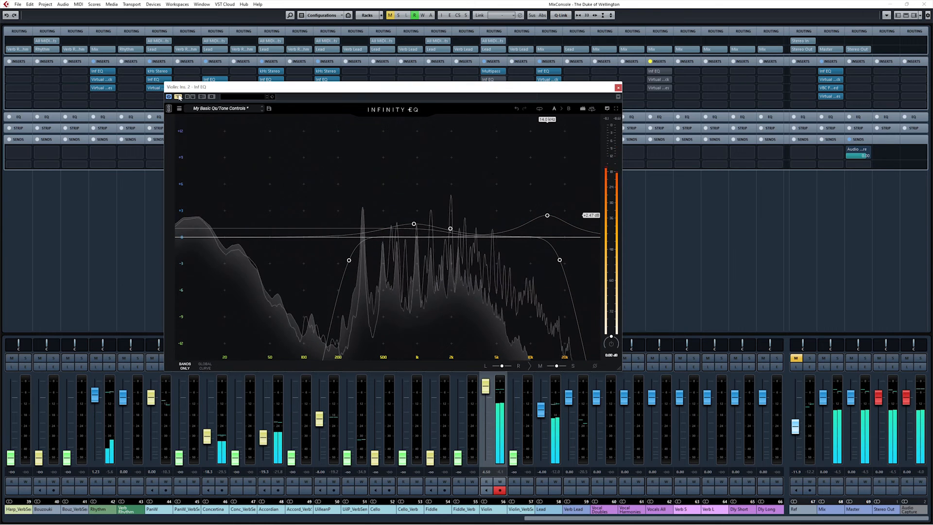
left_click(178, 97)
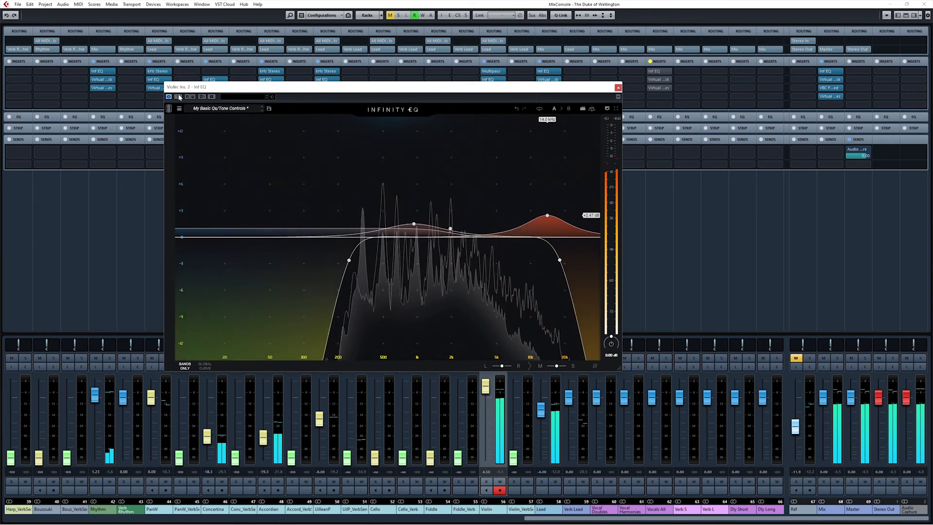
left_click(618, 88)
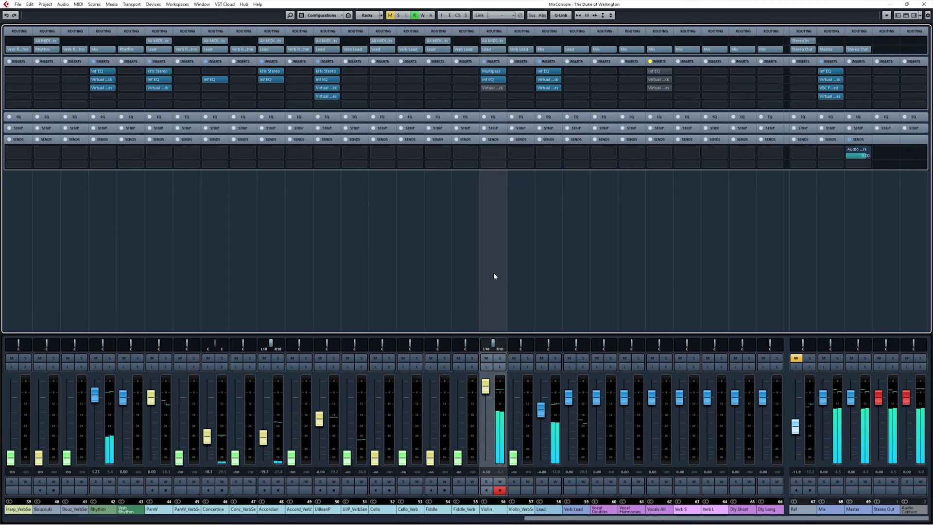
Activate Violin's Virtual Mix Rack insert, switch on its FG-2A module, and move the plug-in window aside.
left_click(491, 88)
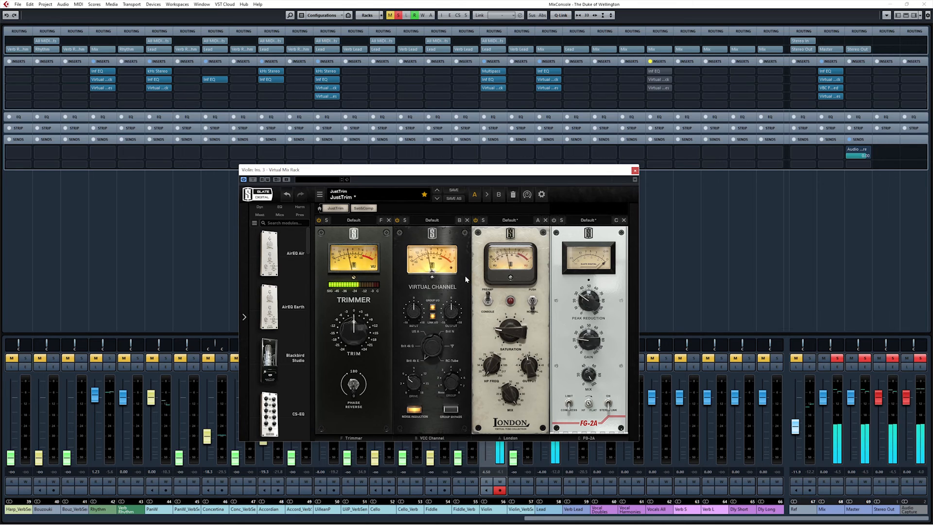
left_click(553, 220)
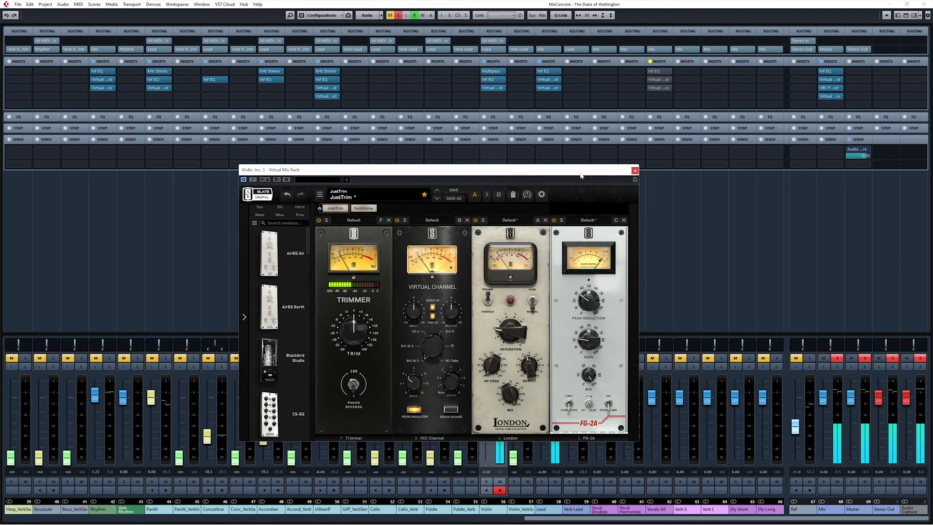
left_click_drag(551, 169, 365, 138)
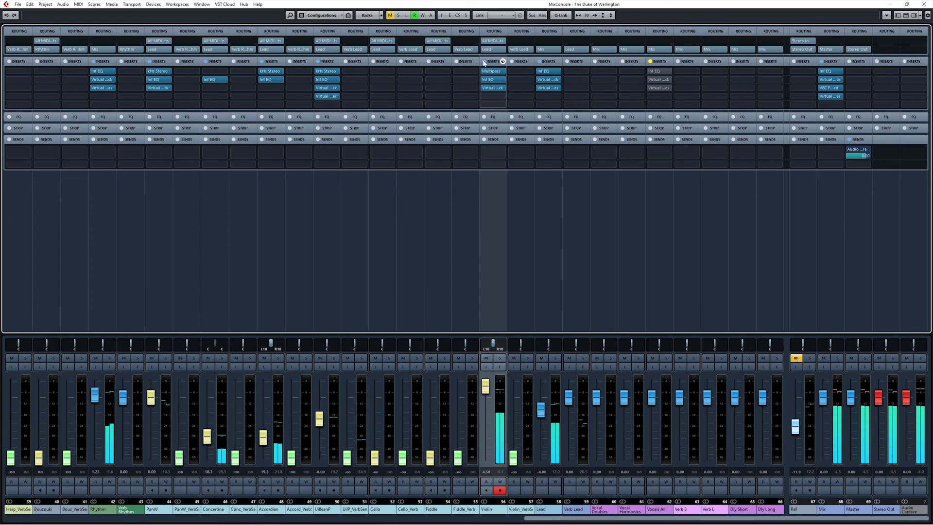
Compare Violin's whole insert chain bypassed and active within the full mix, leaving the inserts active.
left_click(484, 62)
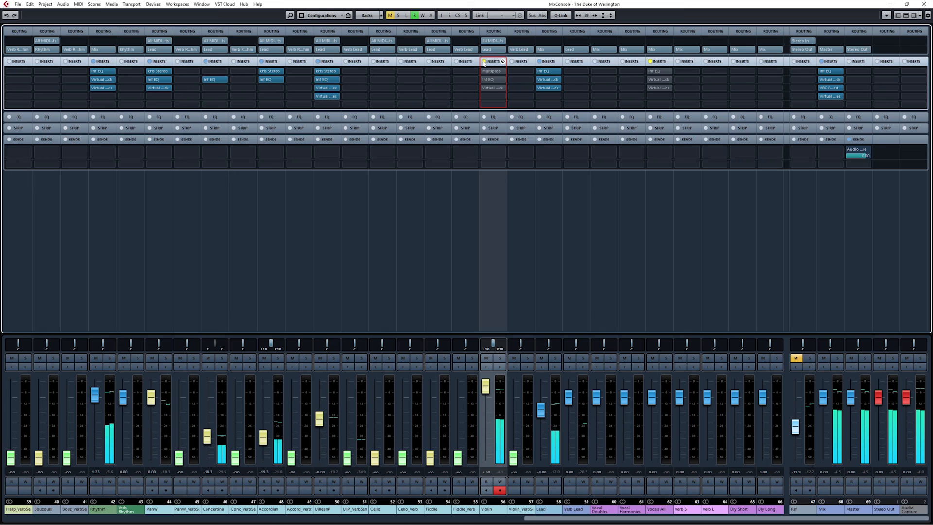
left_click(484, 62)
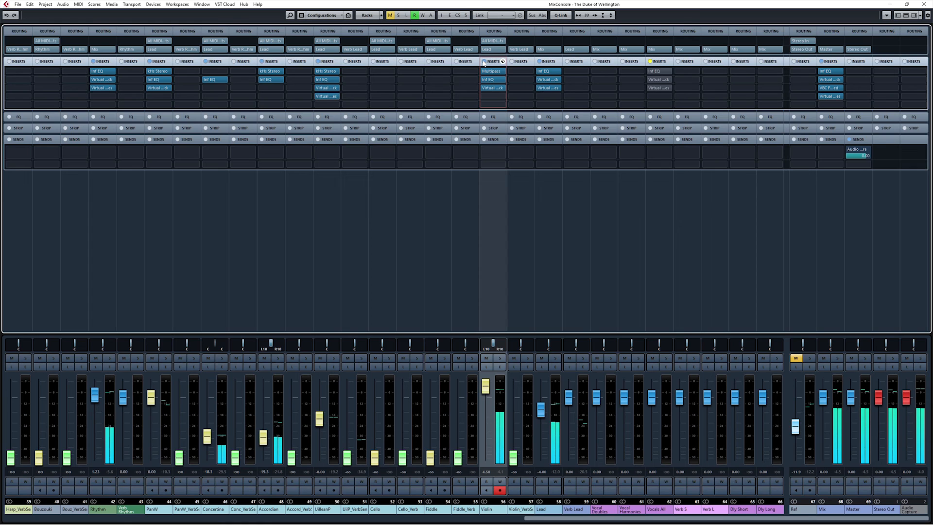
left_click(484, 61)
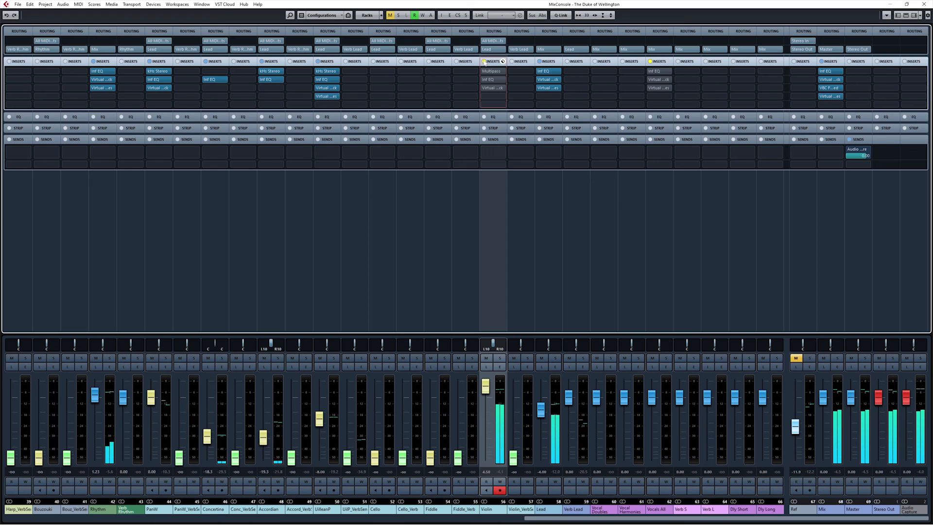
left_click(484, 61)
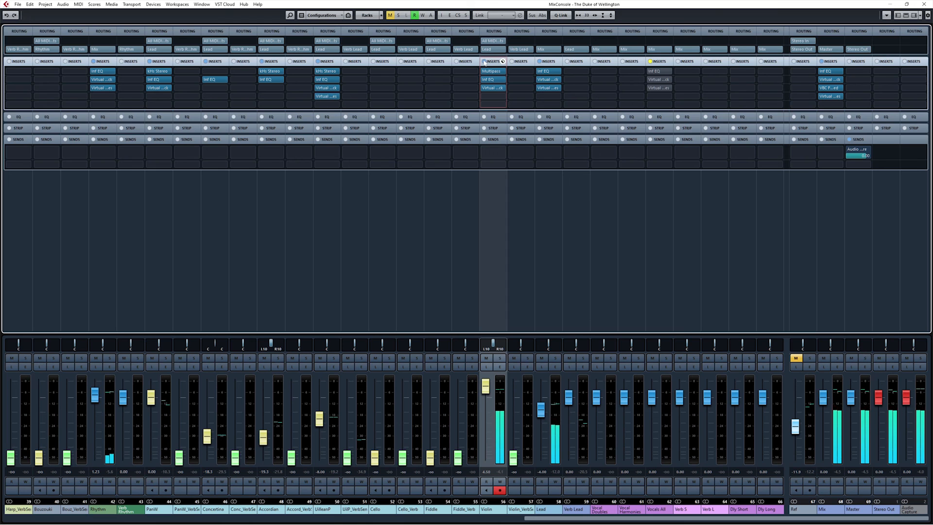
left_click(484, 62)
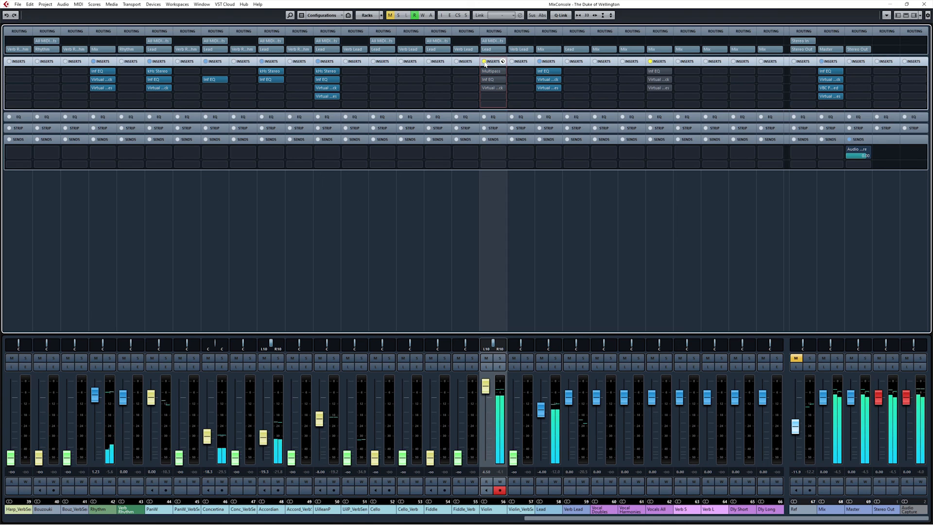
left_click(484, 62)
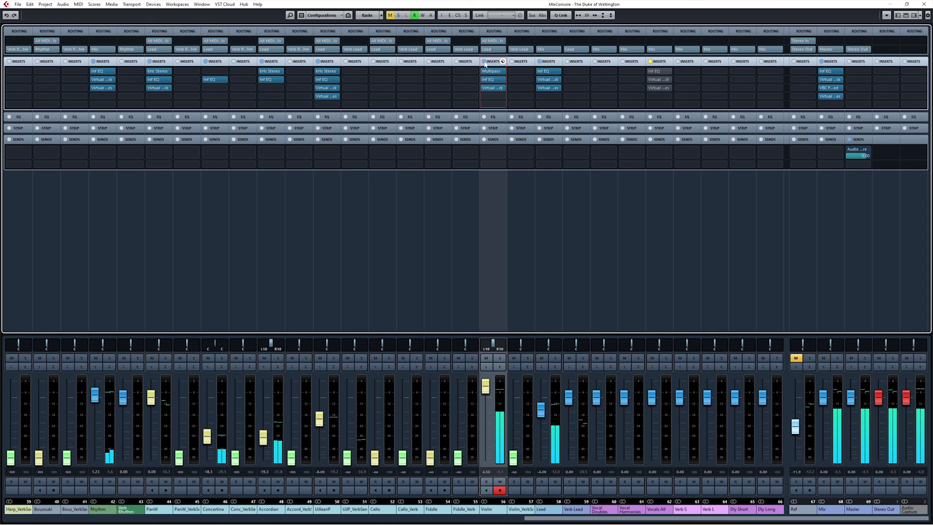